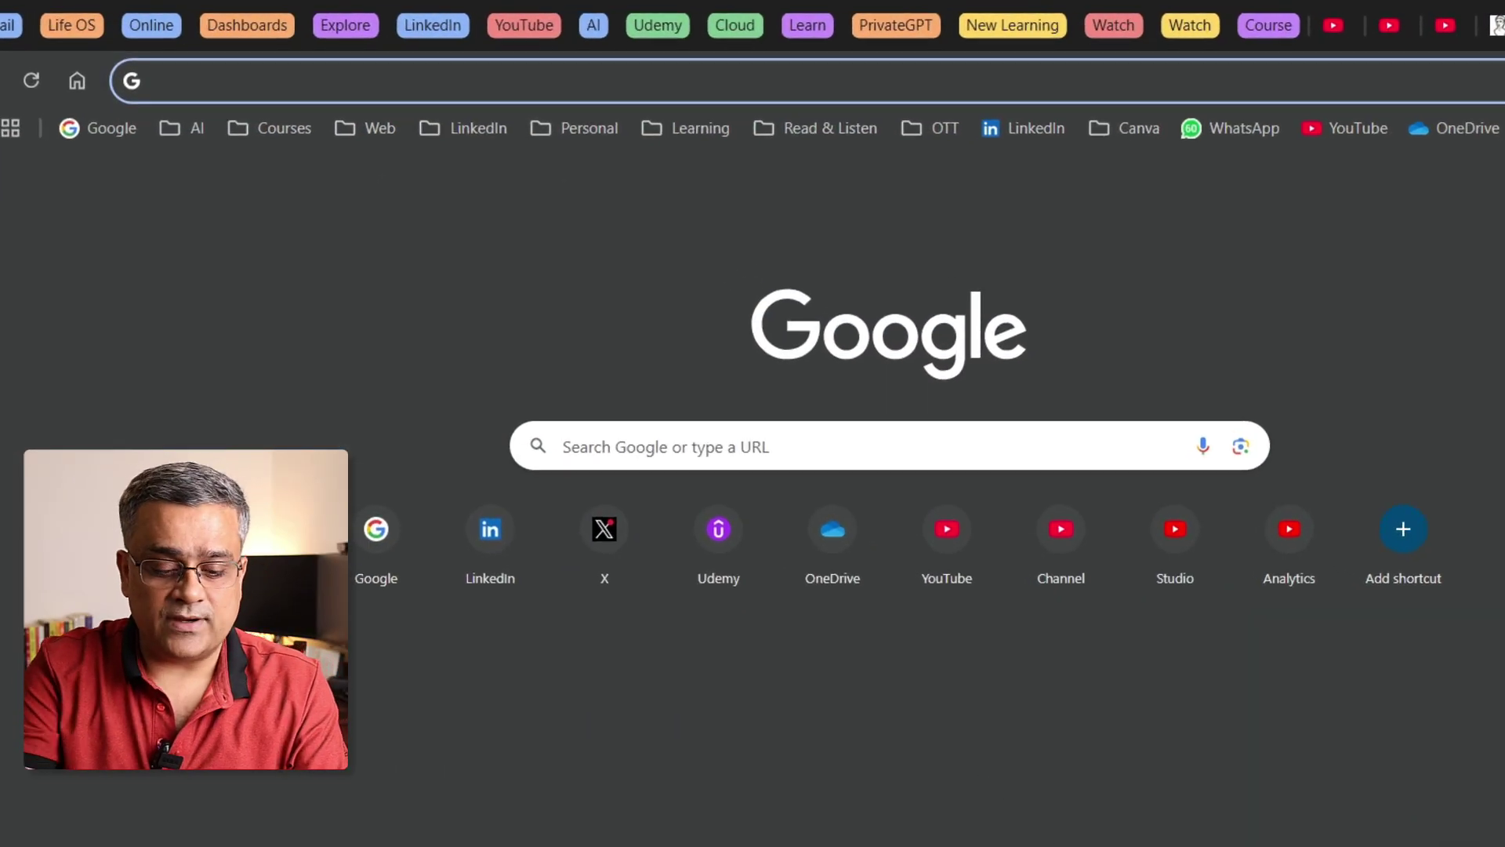
text(canv)
Load canva.com in Chrome to reach Canva's home page.
key(Return)
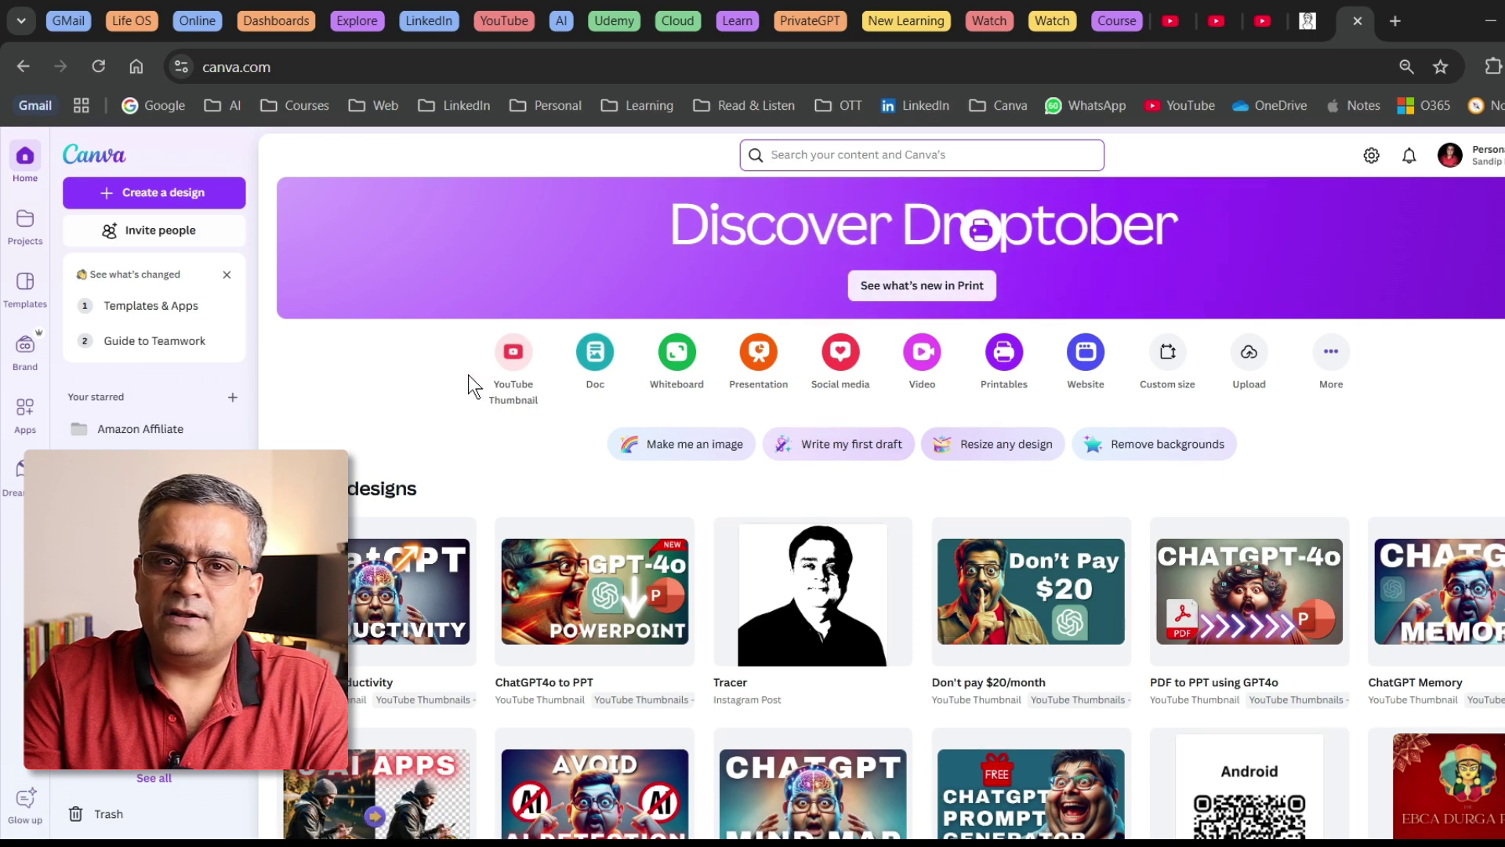
Create a new Presentation (16:9) design from Canva's Create a design menu.
click(147, 196)
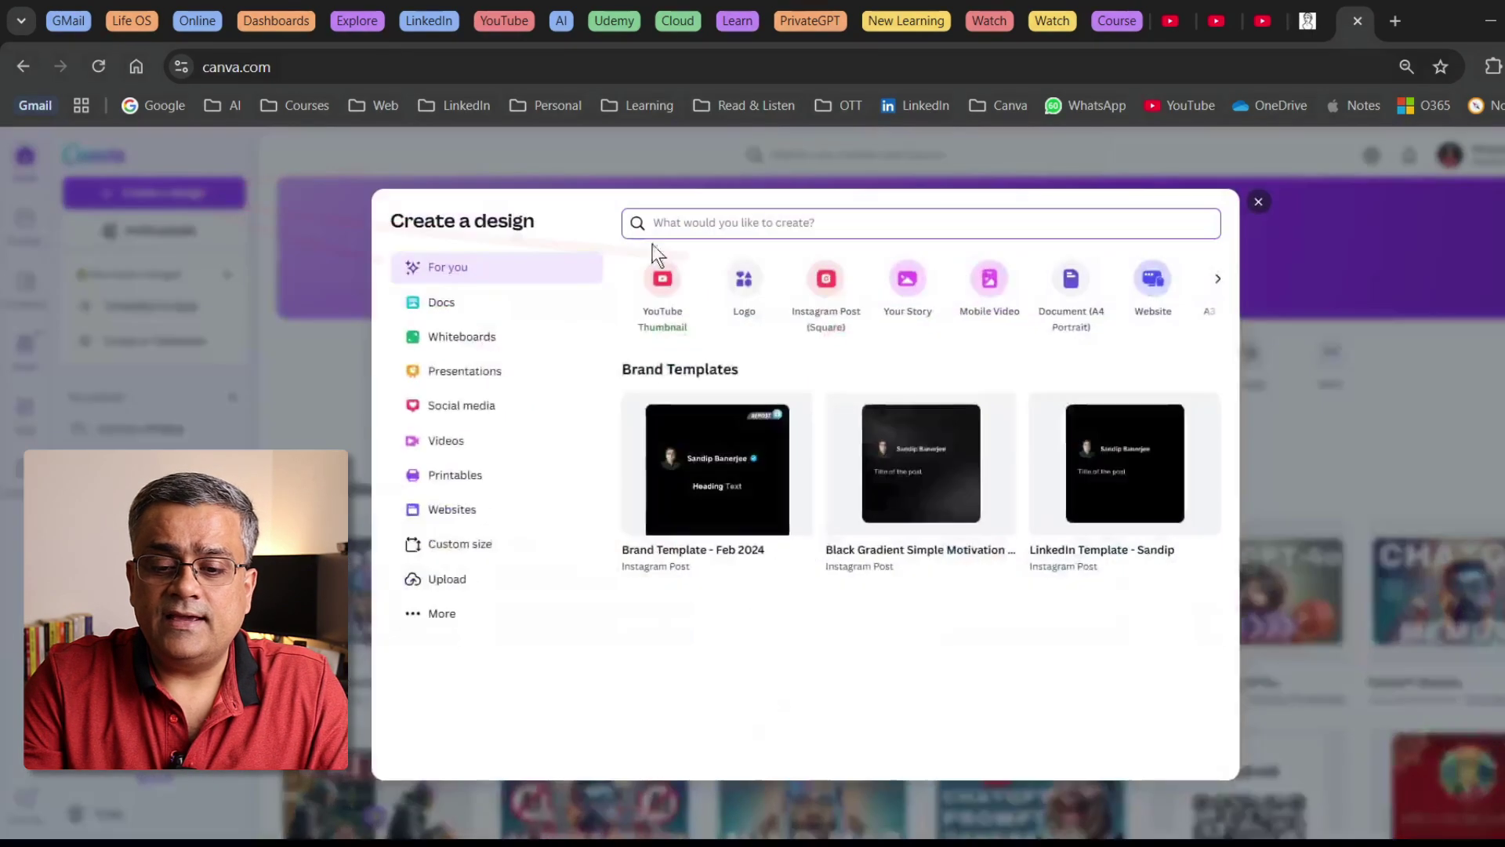
click(1205, 283)
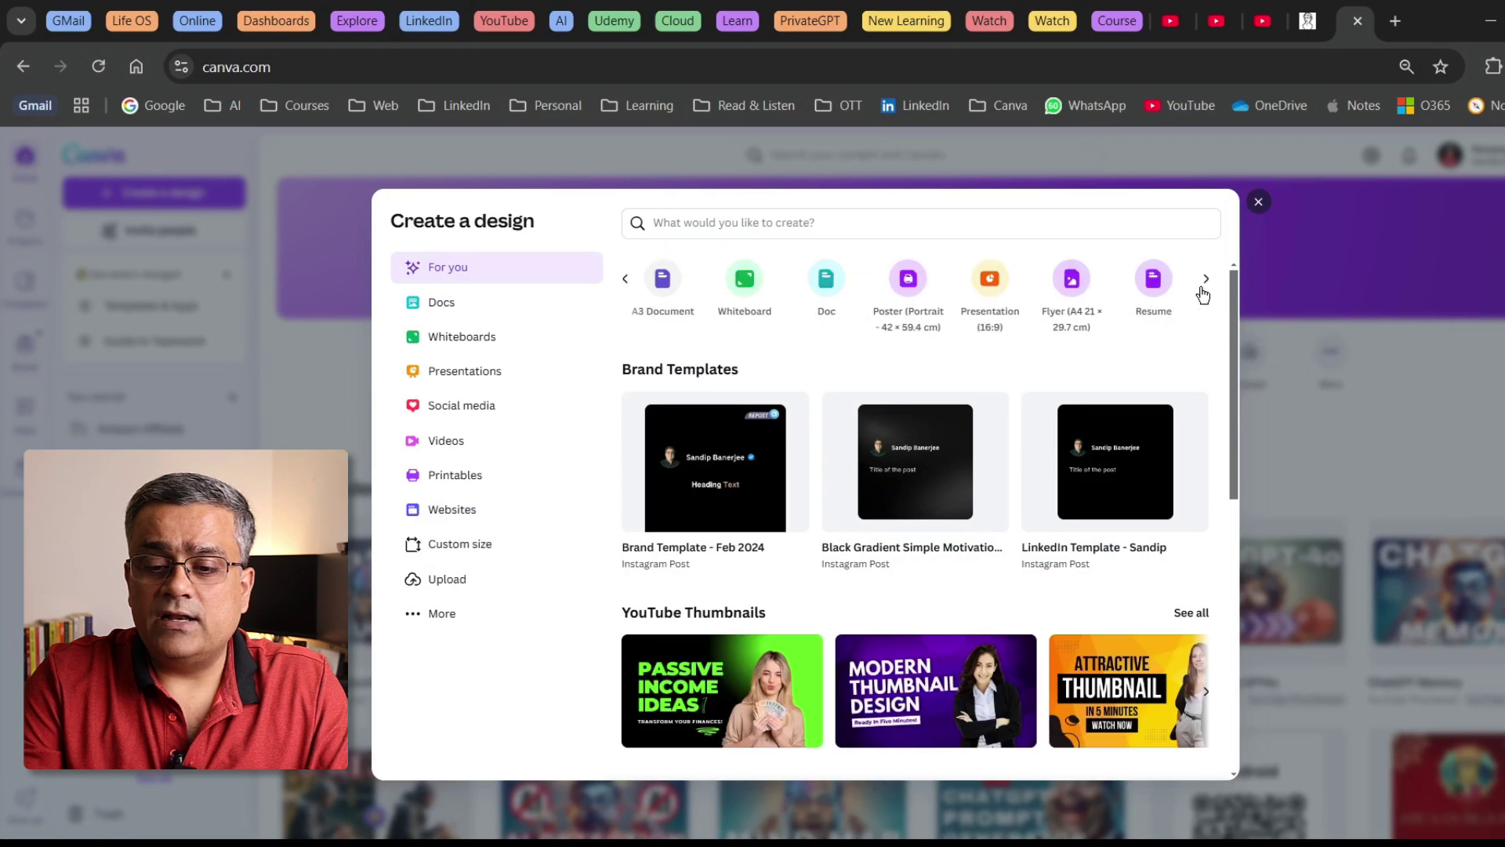
click(975, 299)
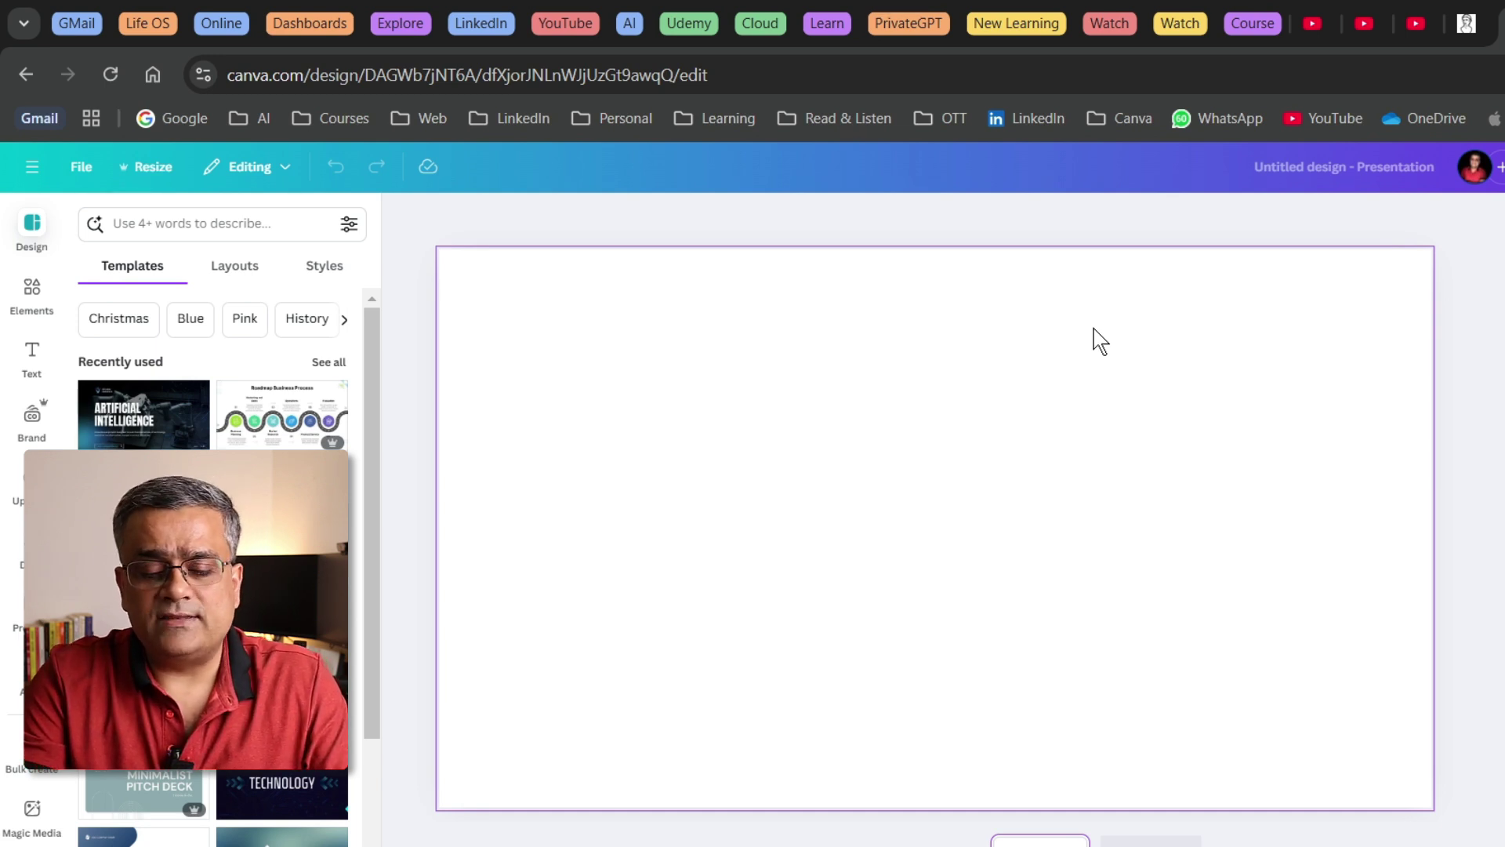
Drag the cartoon dog image from File Explorer onto the slide and stretch it to fill the page.
key(alt+Tab)
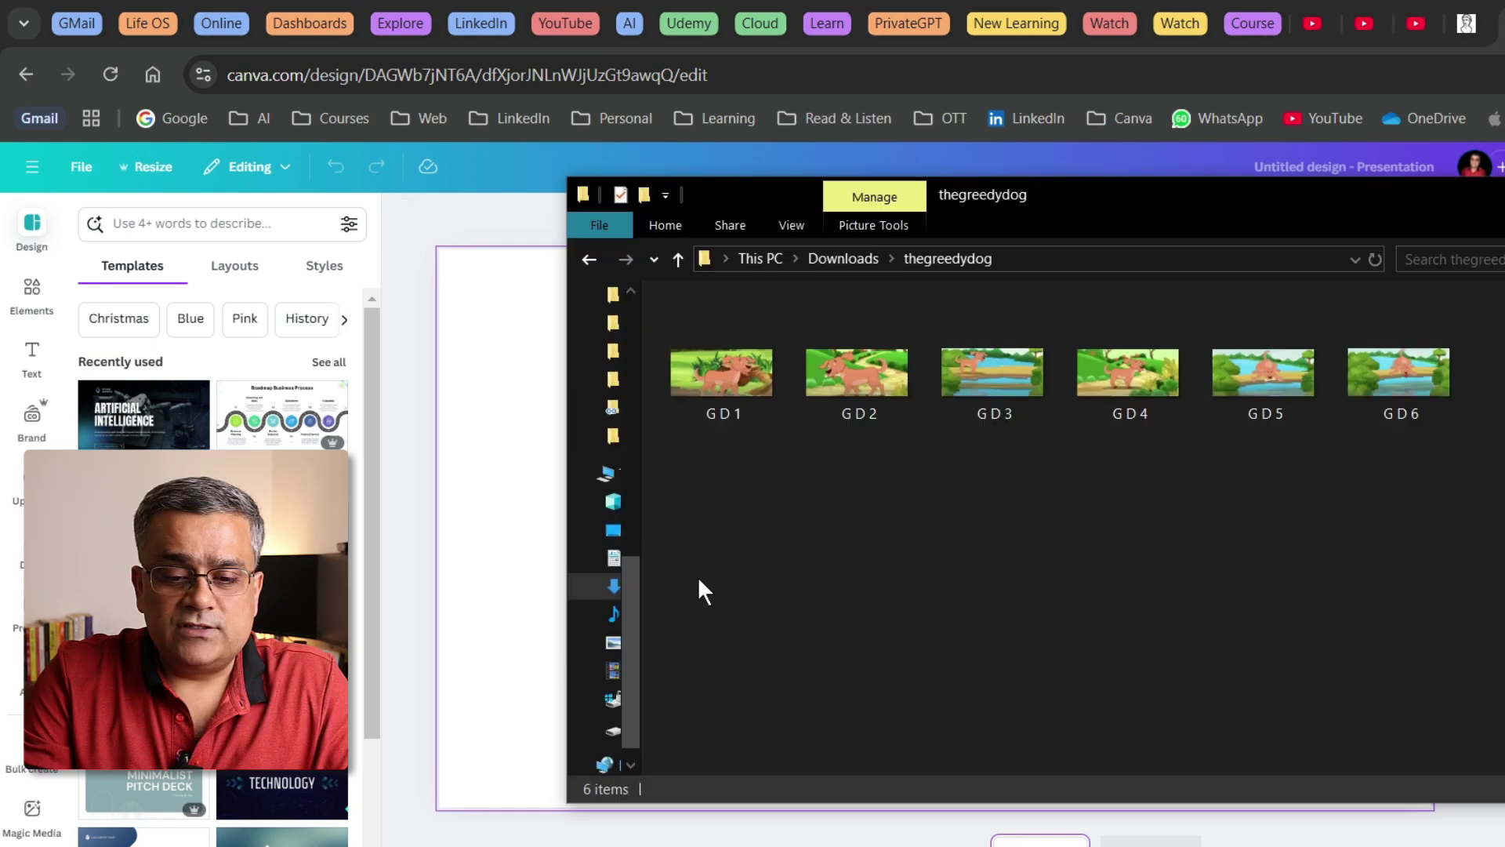
drag(1031, 210, 1504, 306)
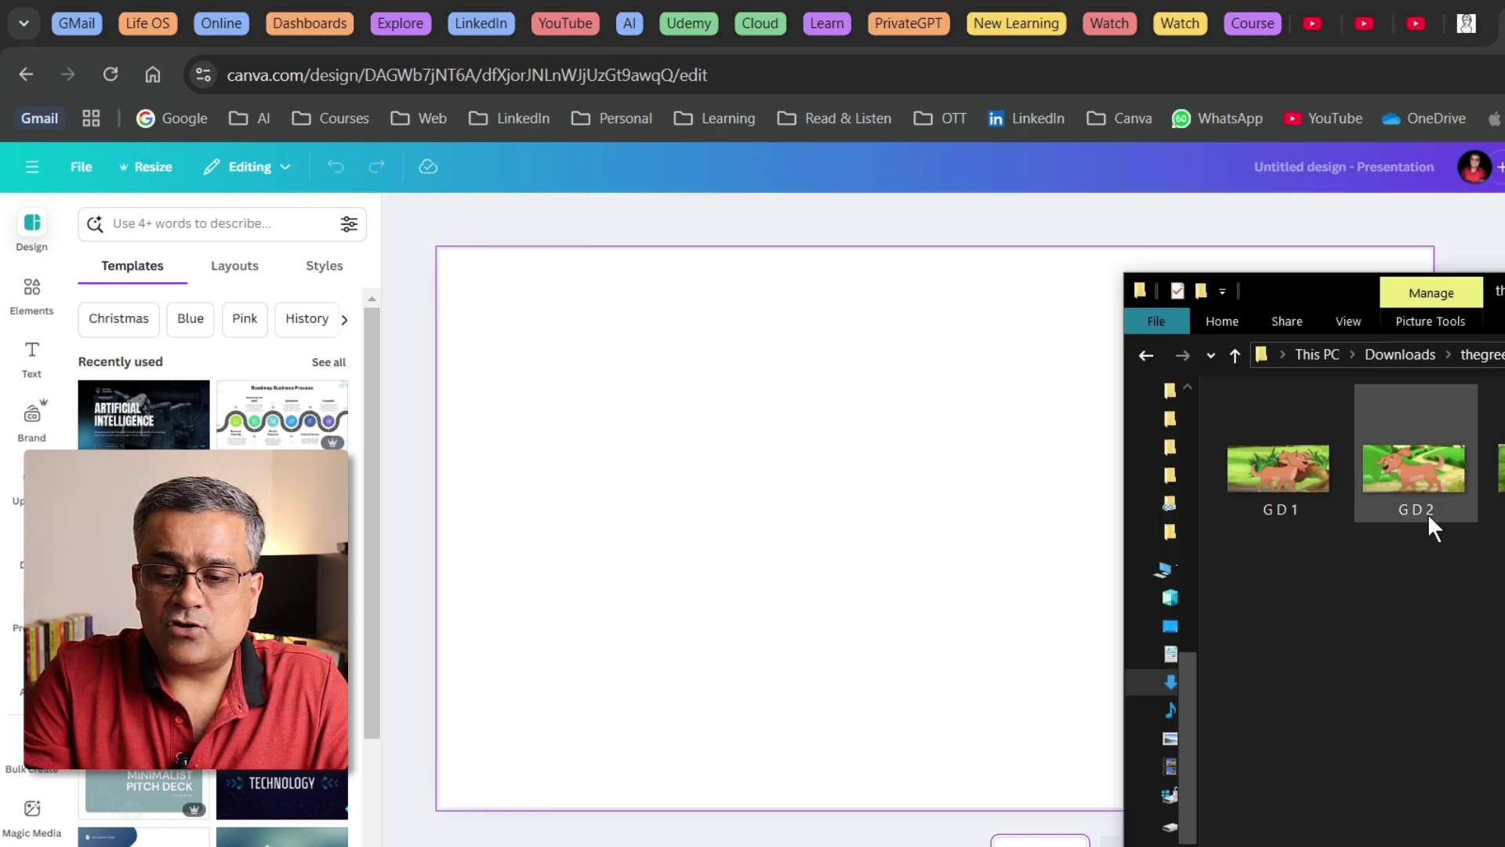
mouse_move(1309, 489)
mouse_down()
mouse_move(746, 472)
mouse_move(1142, 666)
mouse_up()
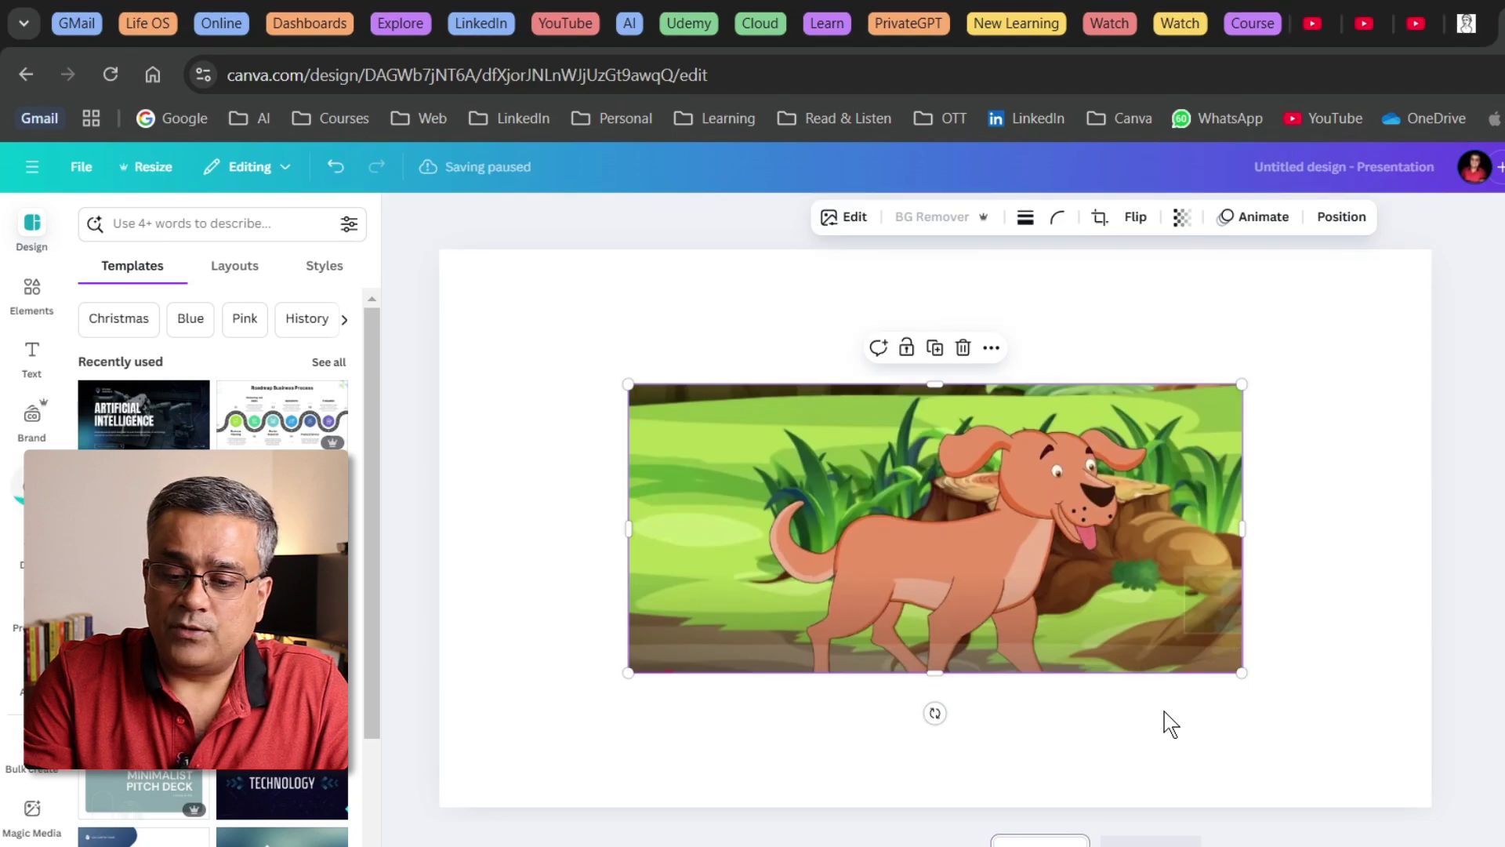
drag(1019, 552, 830, 416)
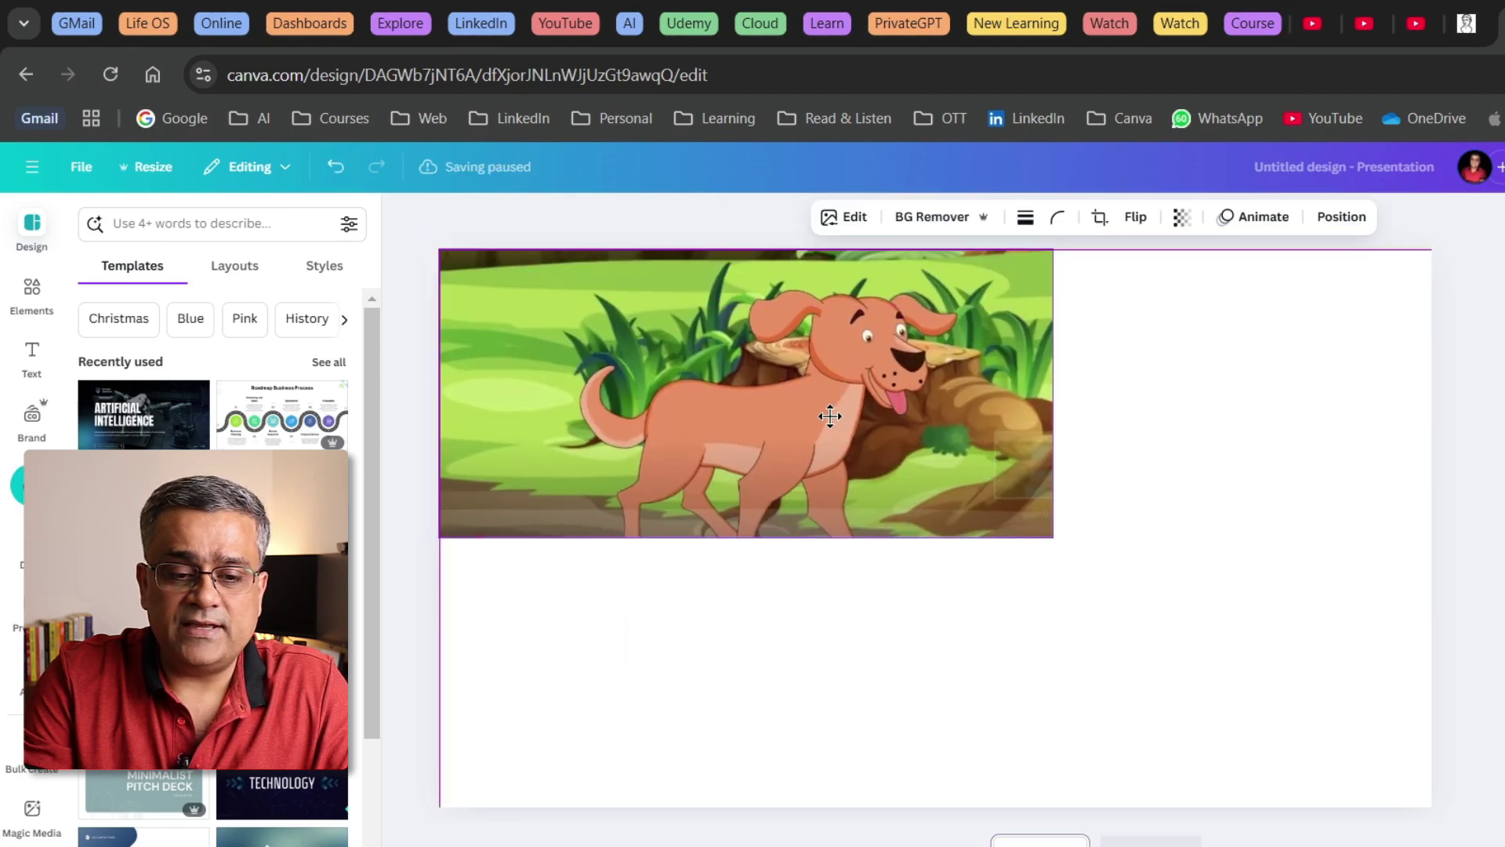
mouse_move(1051, 537)
mouse_down()
mouse_move(1456, 845)
mouse_move(1504, 845)
mouse_up()
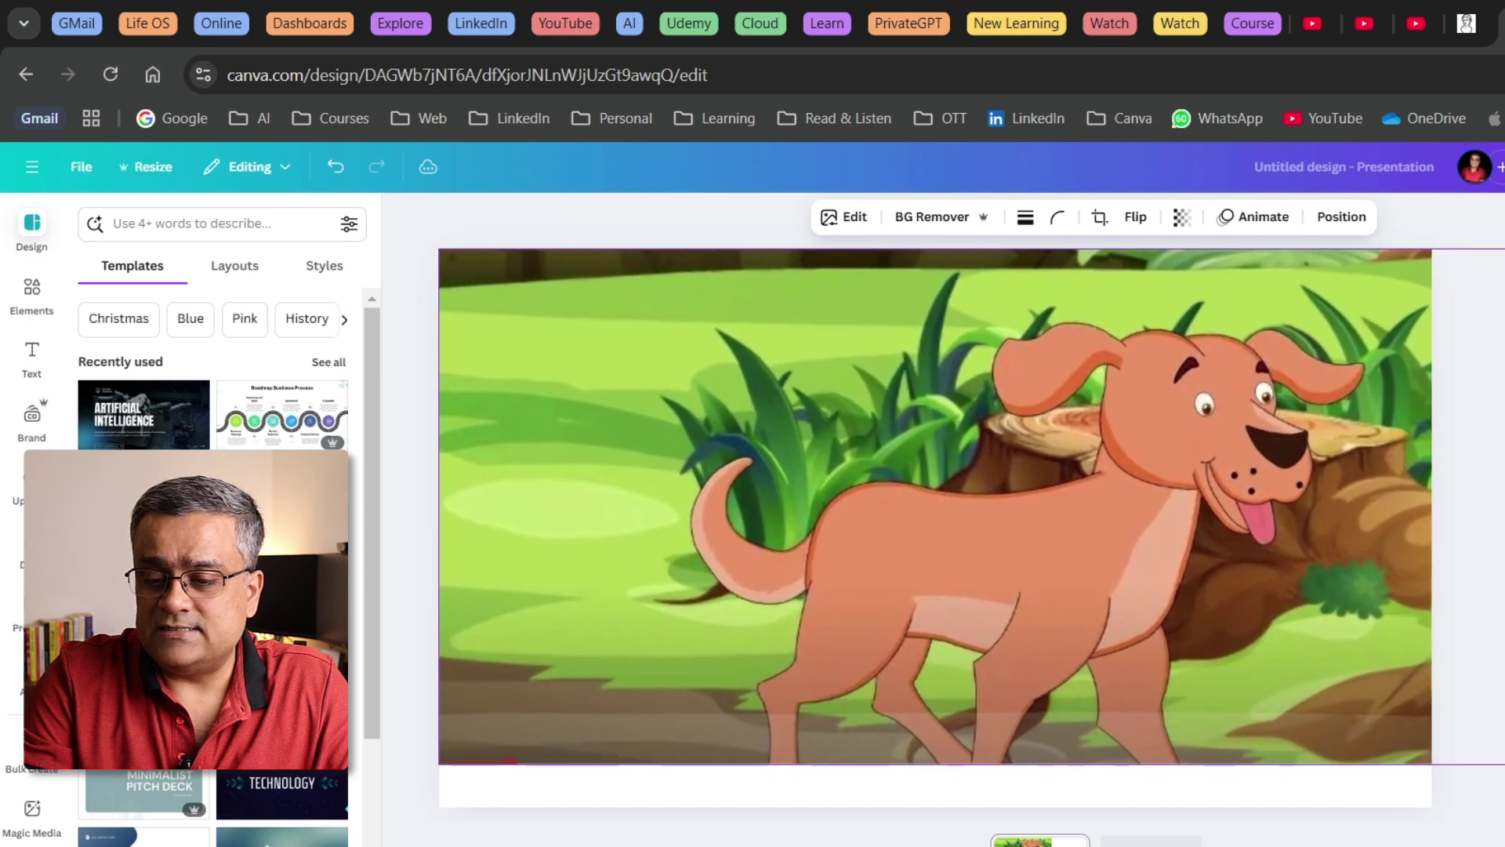
drag(1294, 596, 1299, 595)
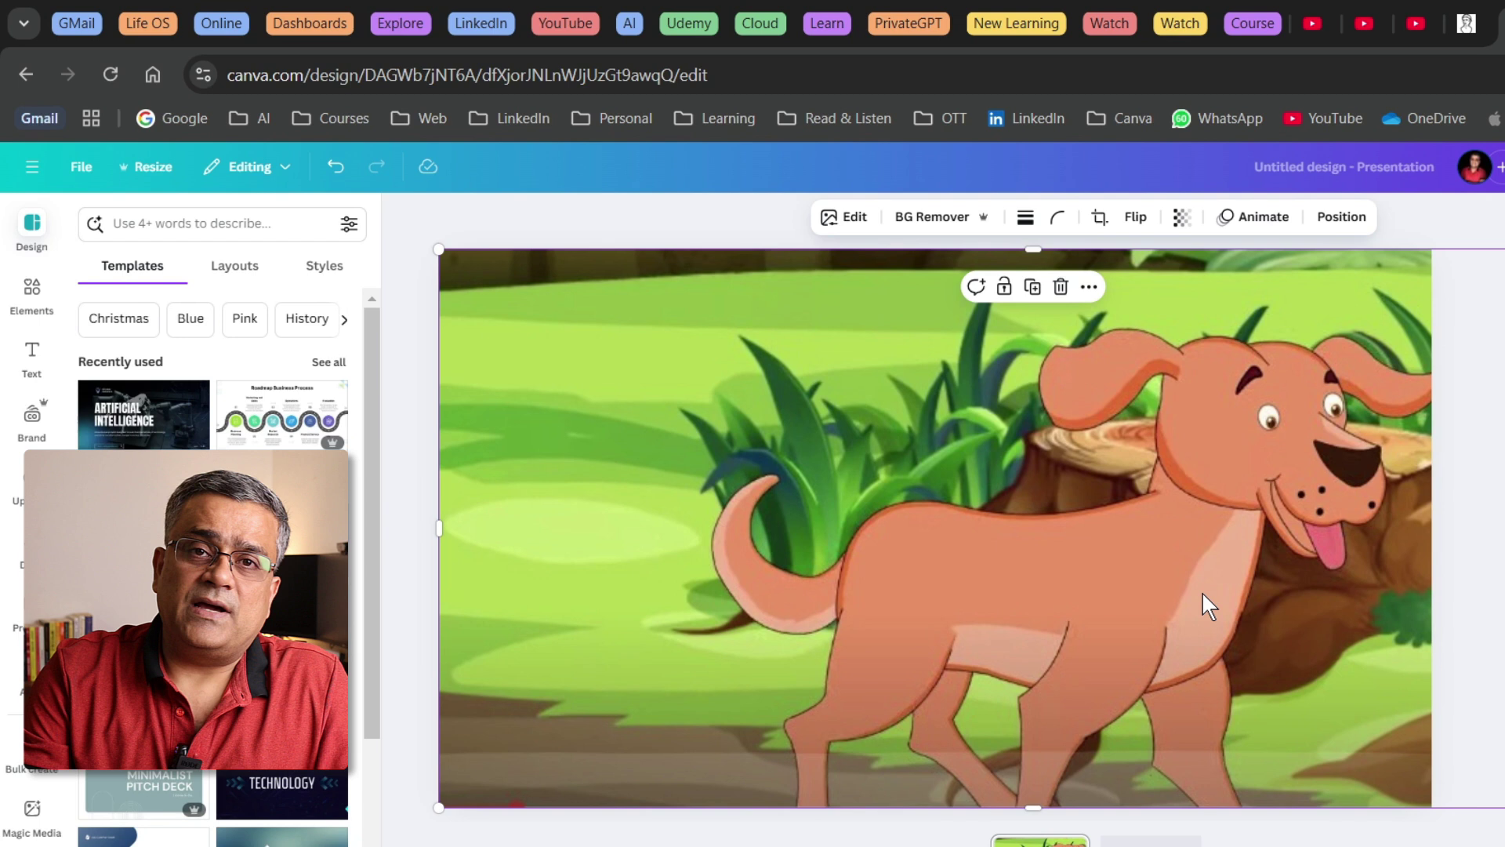
mouse_move(1432, 527)
mouse_down()
mouse_move(1403, 514)
mouse_move(1432, 512)
mouse_up()
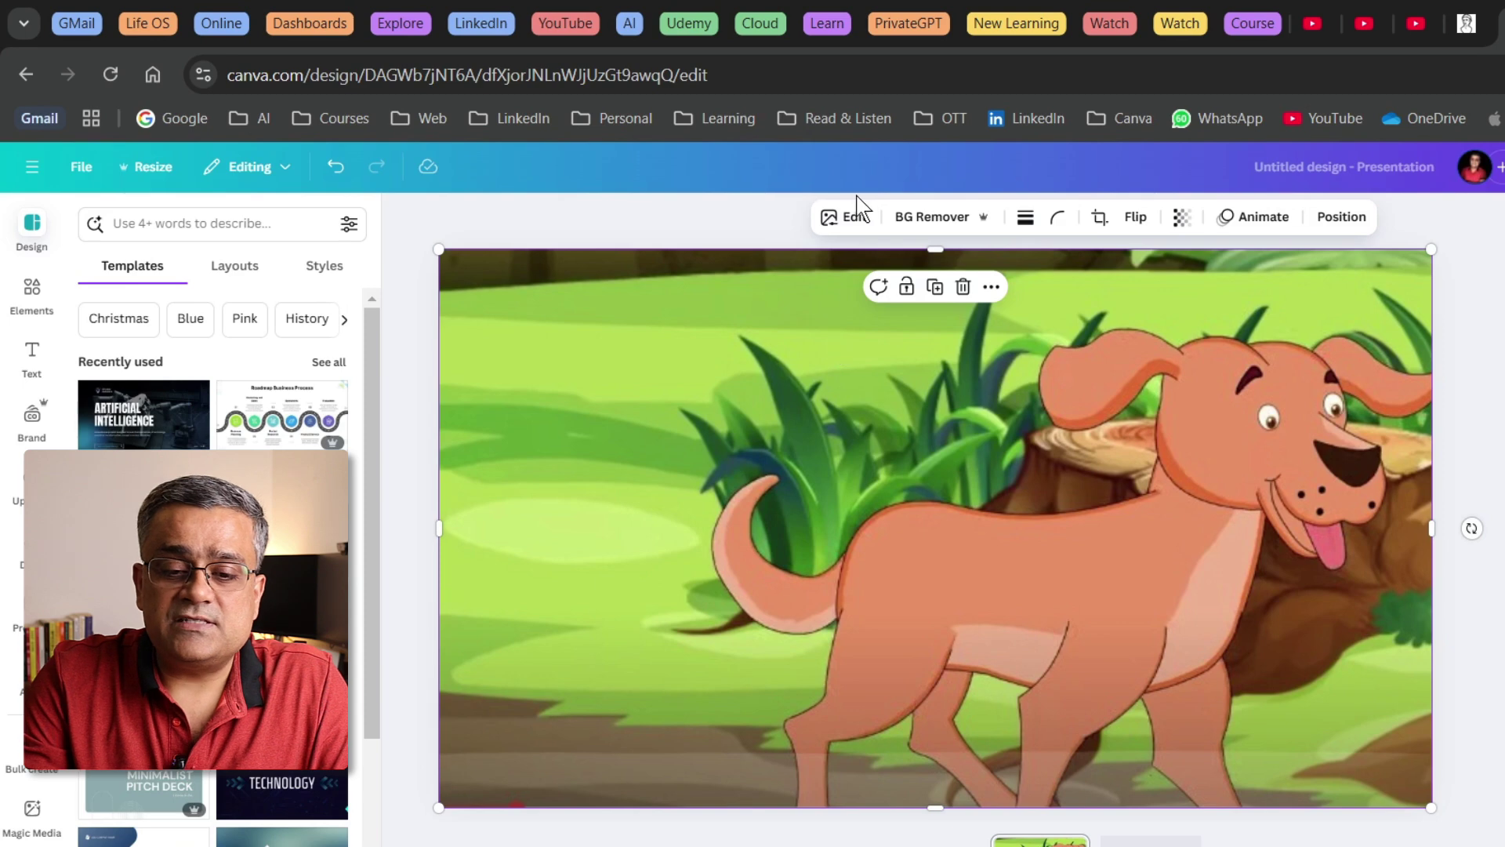
Upscale the dog image at 4x with Canva's Image Upscaler app.
click(843, 220)
scroll(236, 646, down, 5)
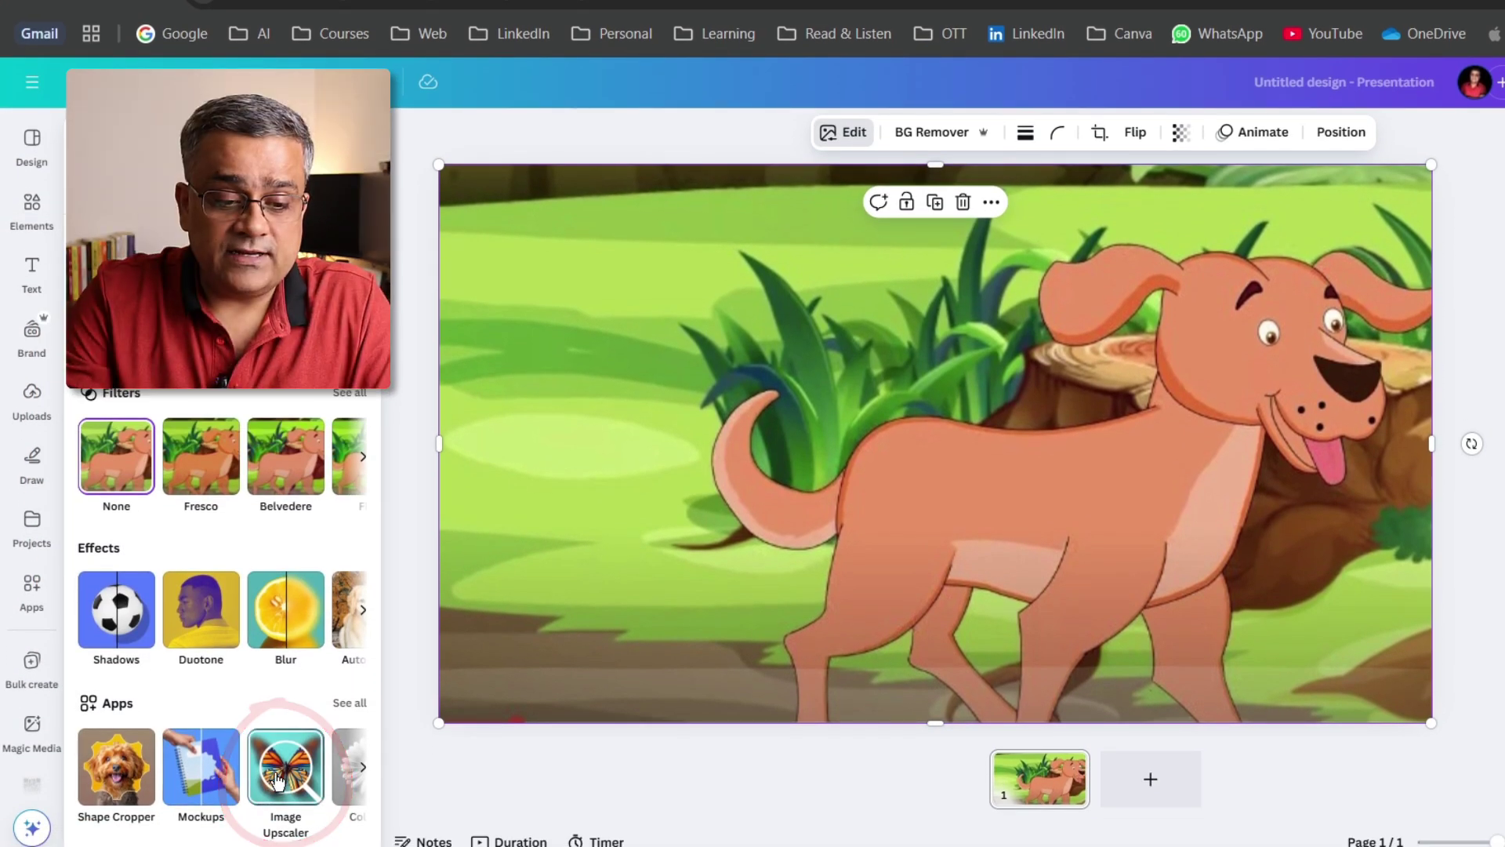
click(277, 783)
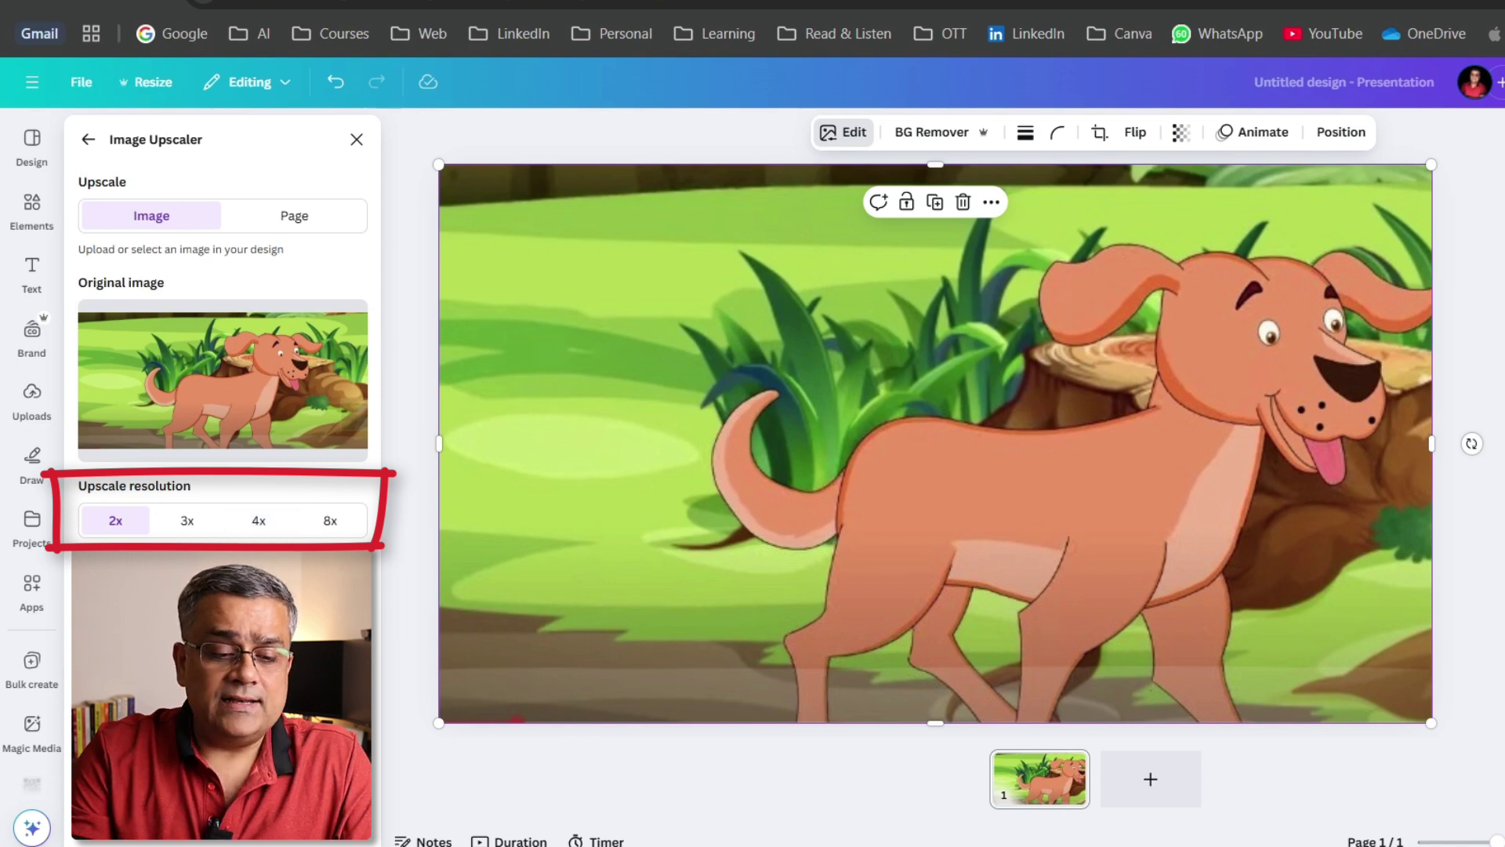
click(262, 519)
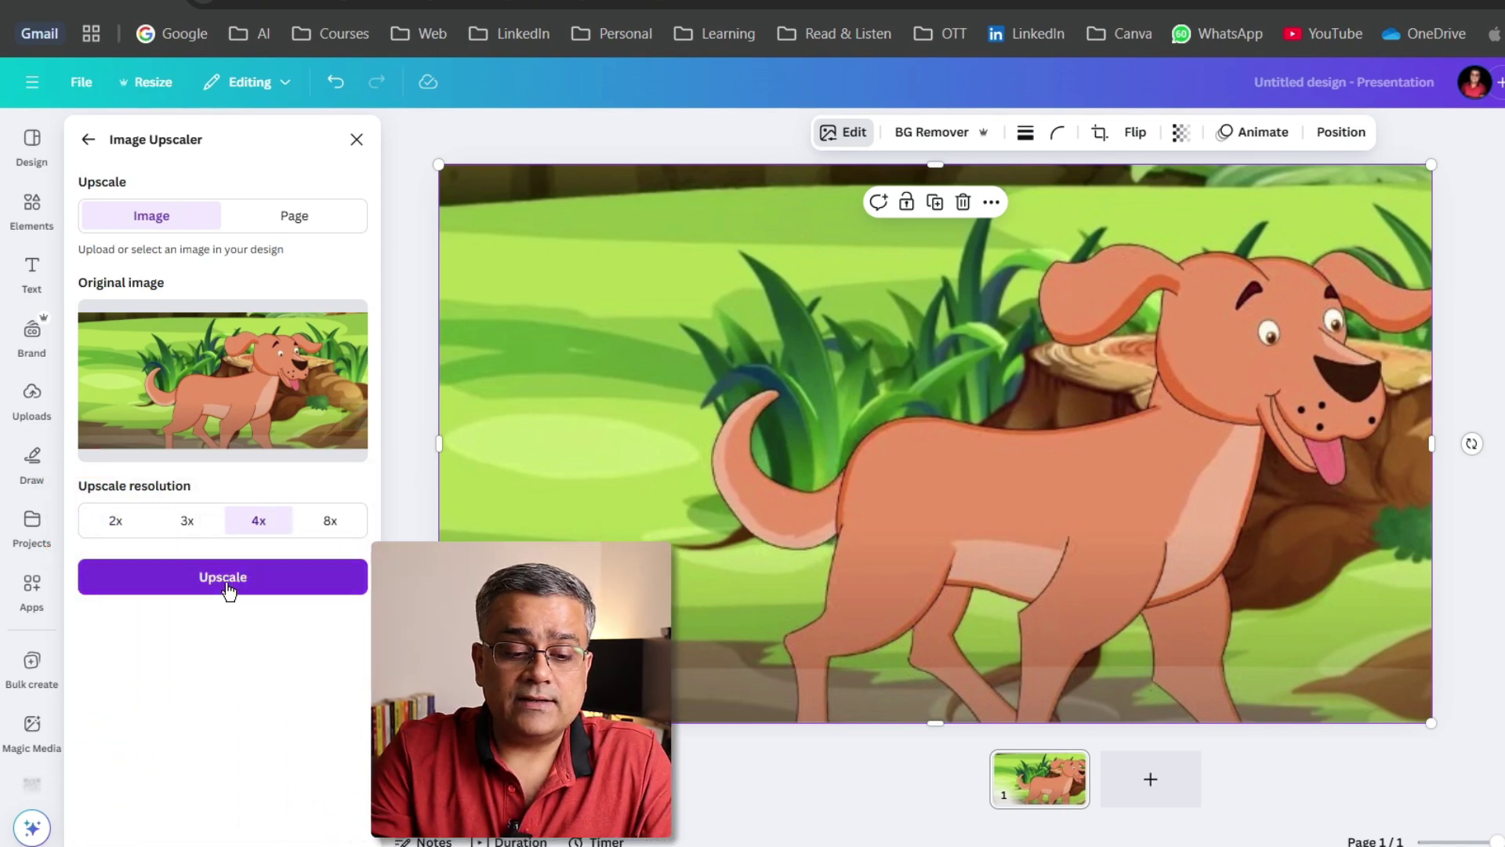
click(228, 581)
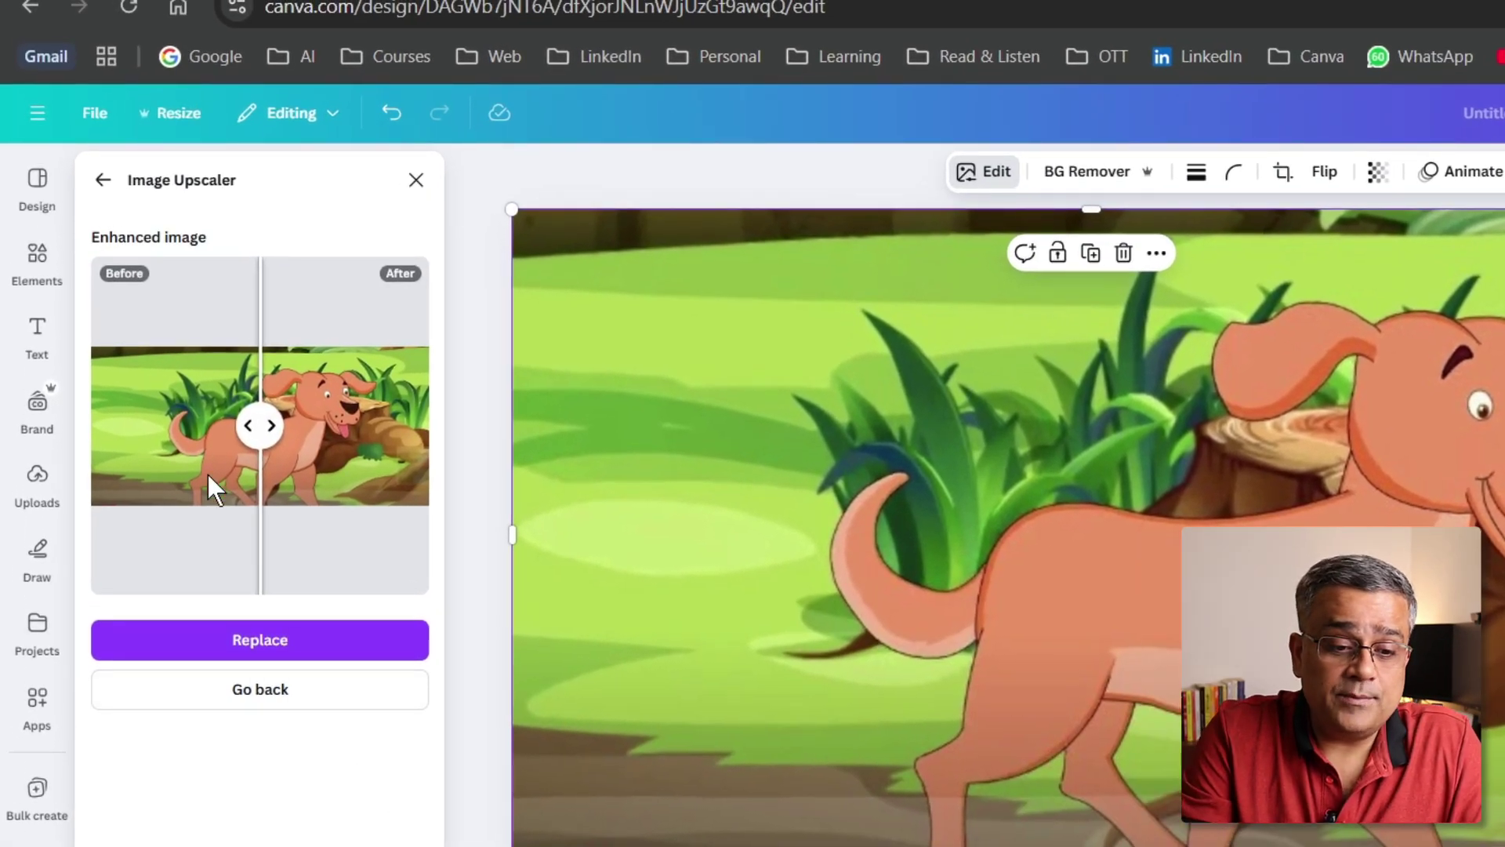
Check the before/after slider, then replace the slide image with the 4x version.
mouse_move(260, 425)
mouse_down()
mouse_move(196, 425)
mouse_move(293, 424)
mouse_move(253, 436)
mouse_up()
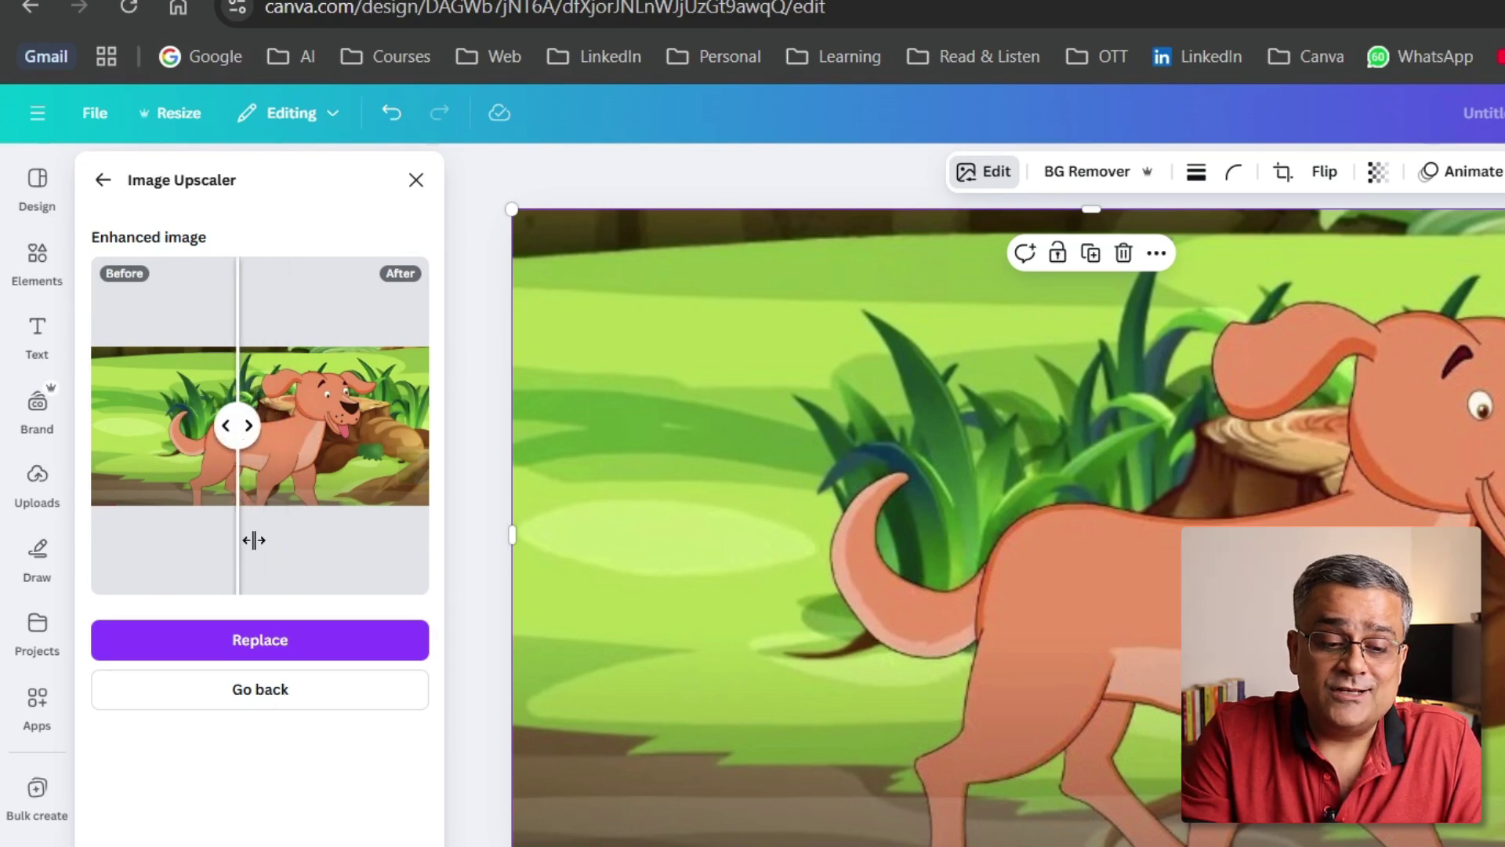
click(253, 642)
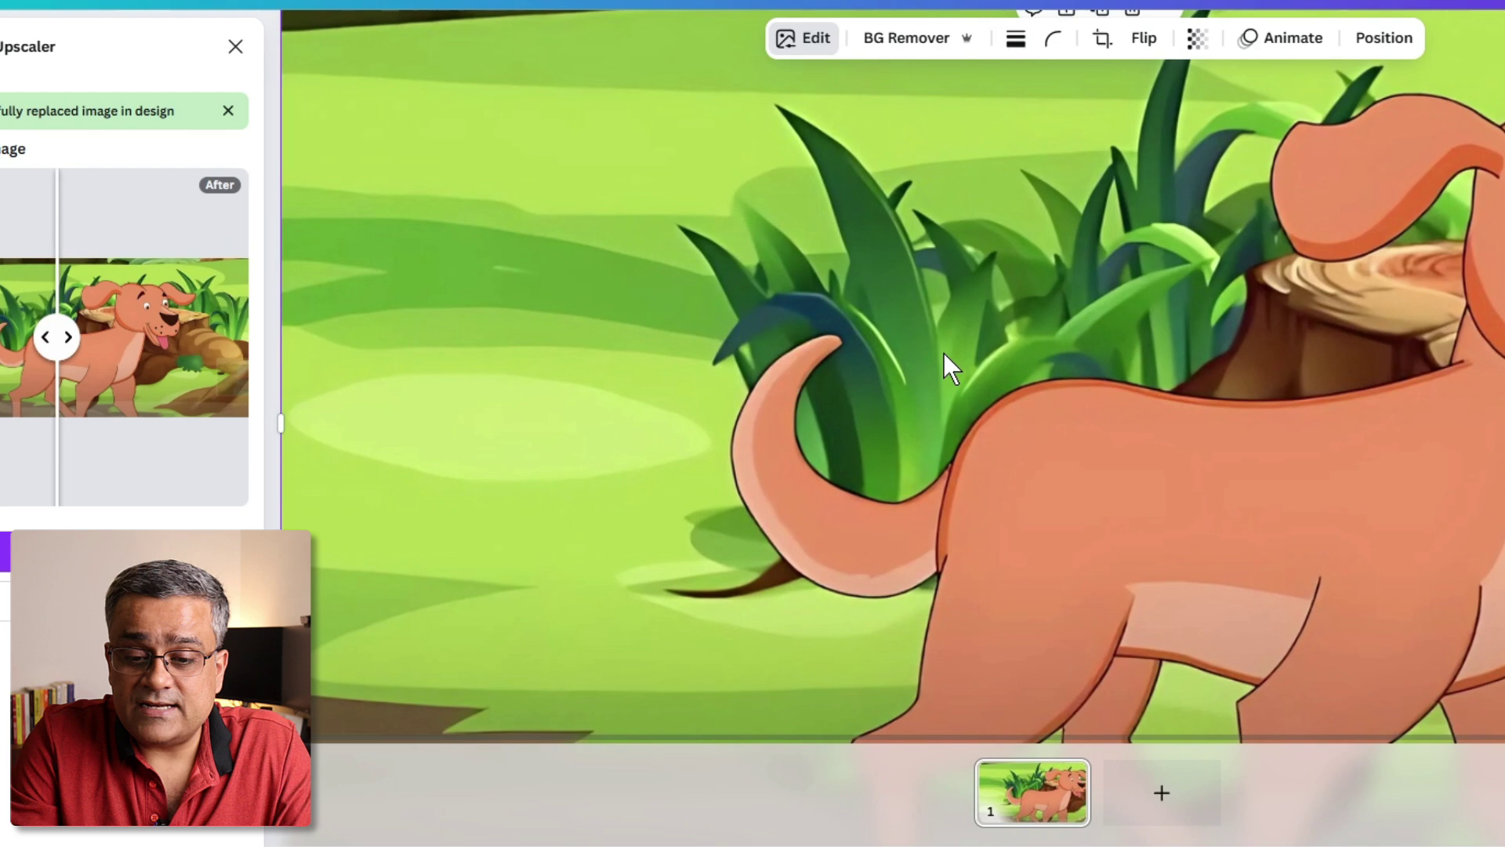
scroll(1101, 210, up, 3)
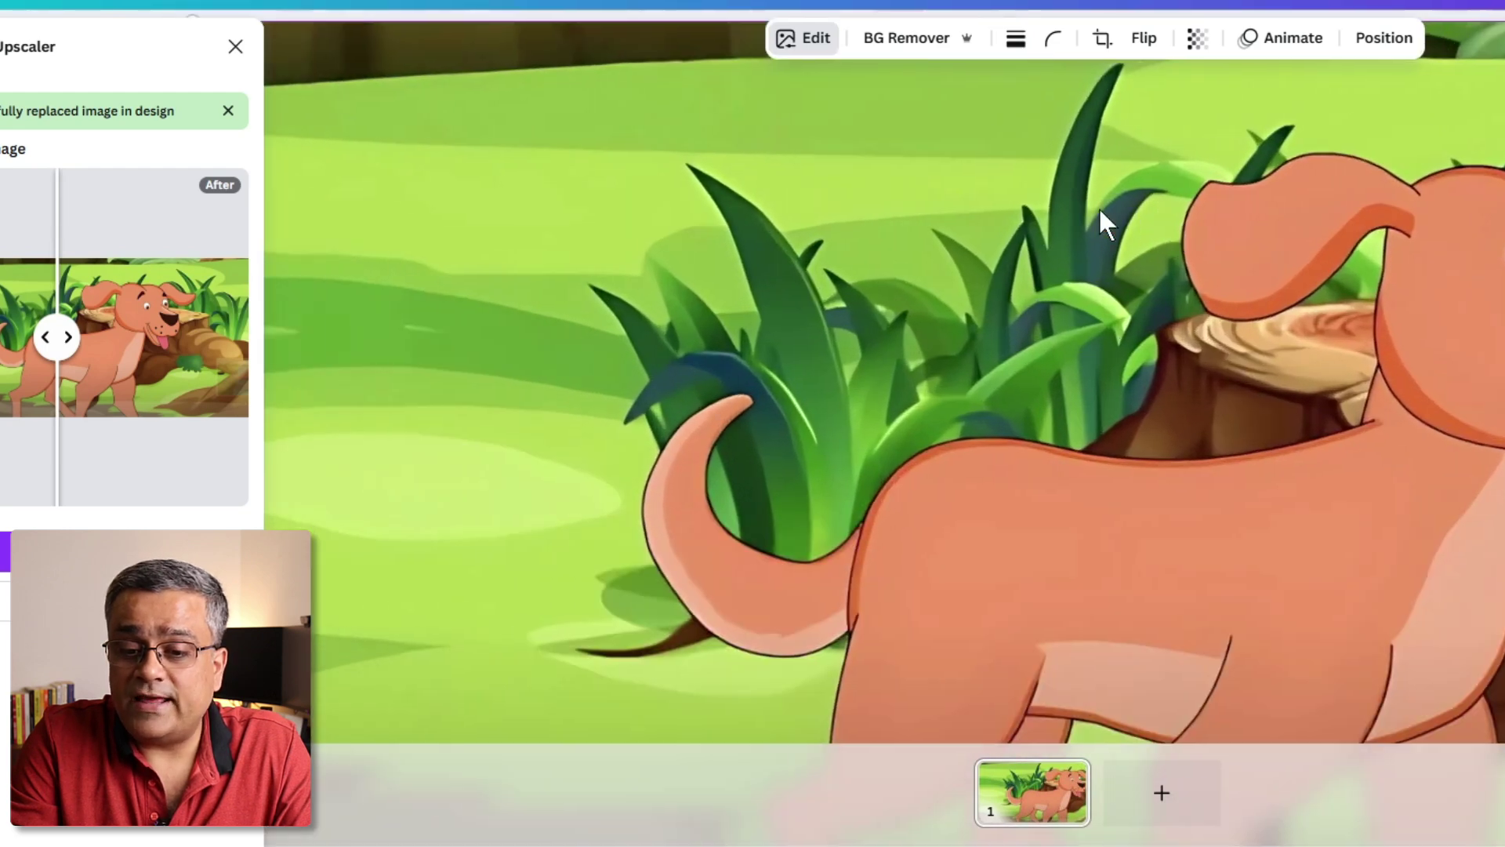
scroll(1079, 256, down, 3)
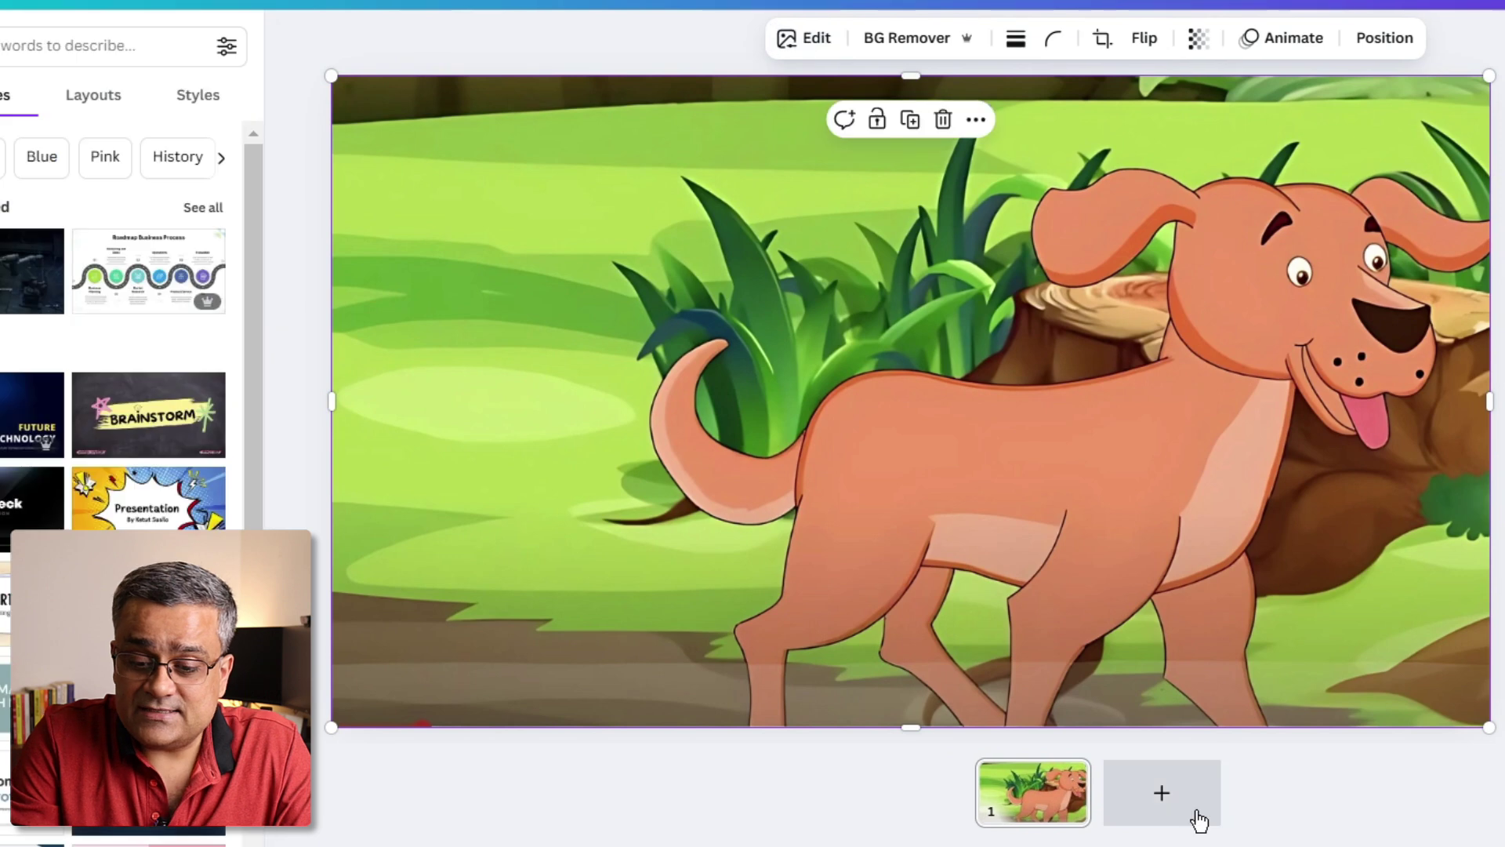
Add slide 2 with the original dog image from Uploads filling the page, then return to slide 1.
click(1190, 814)
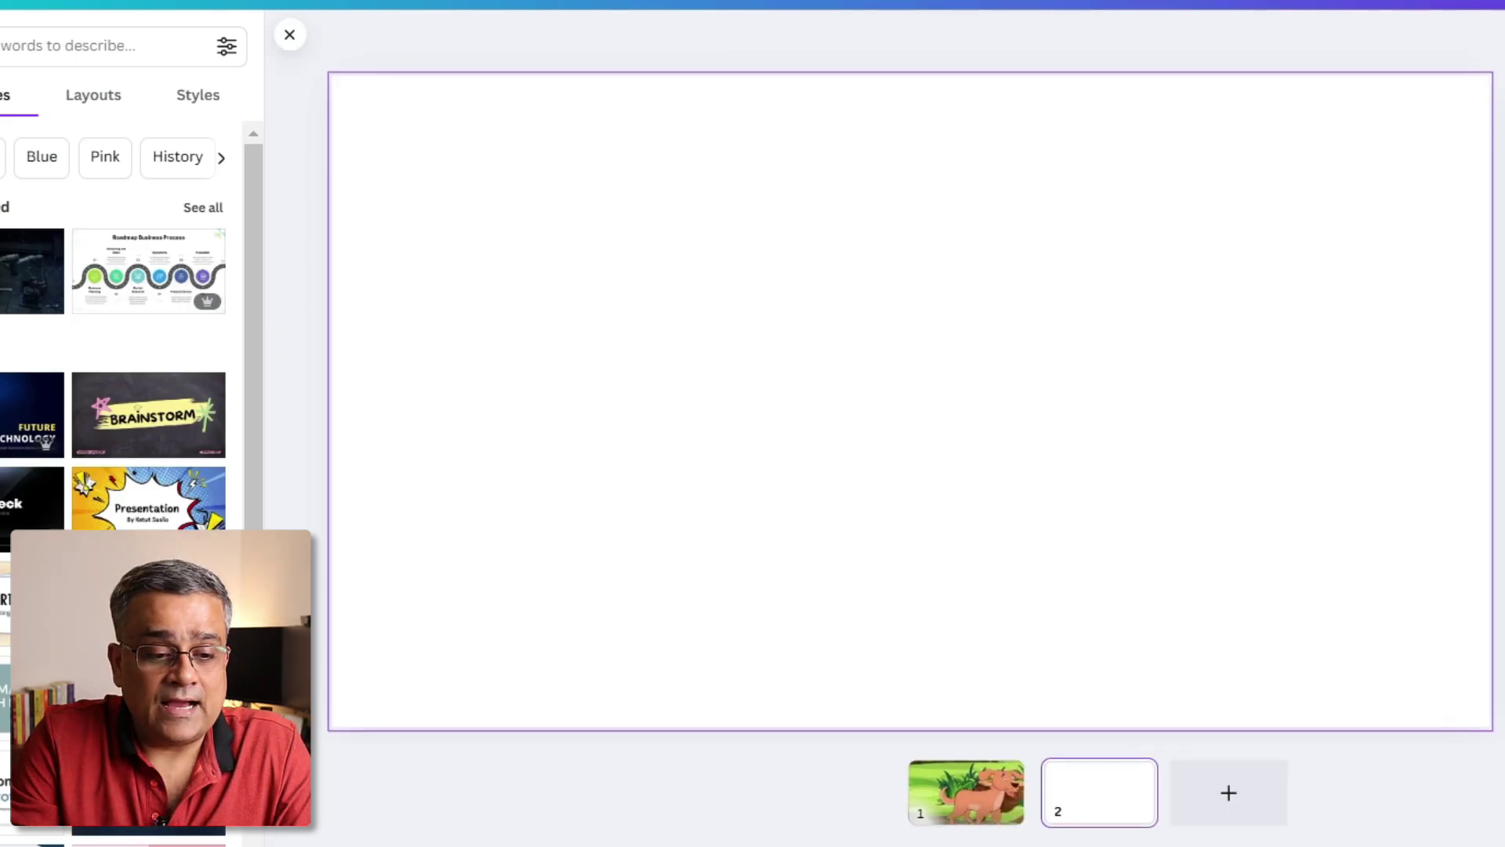
click(4, 272)
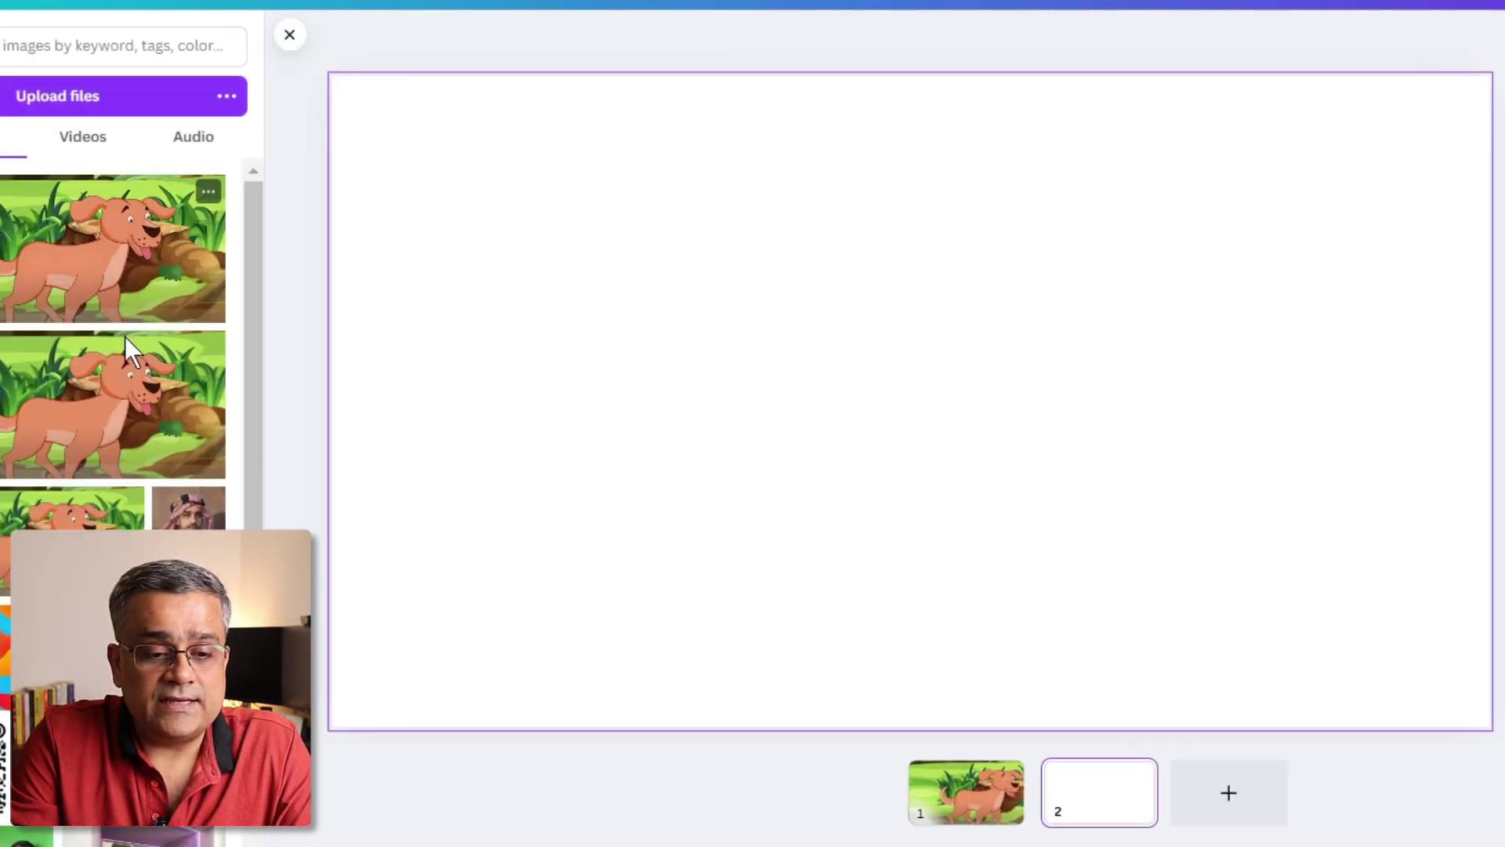
click(42, 408)
drag(956, 357, 740, 201)
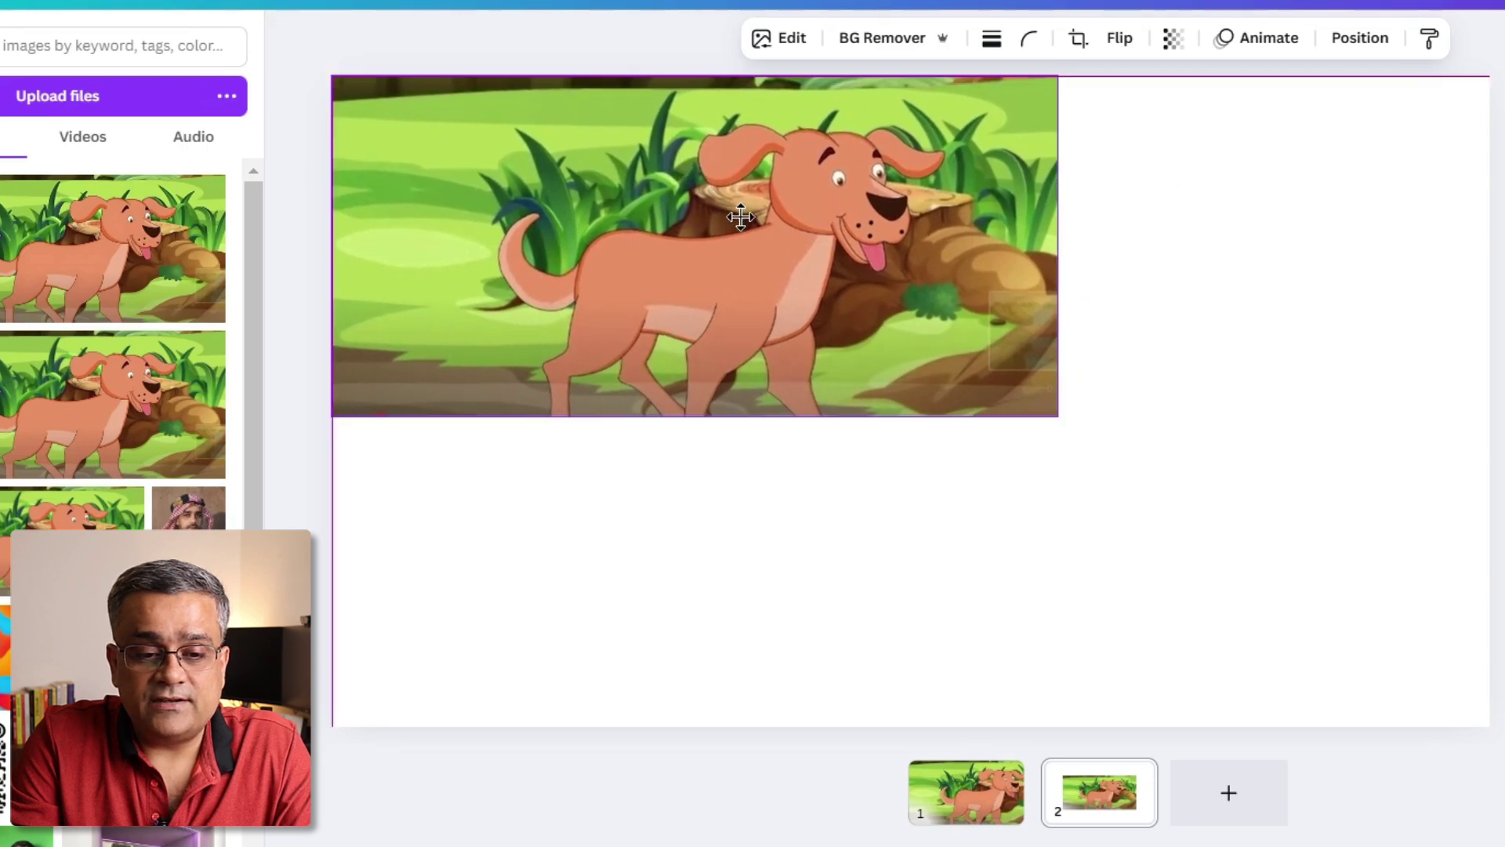
drag(1059, 418, 1488, 726)
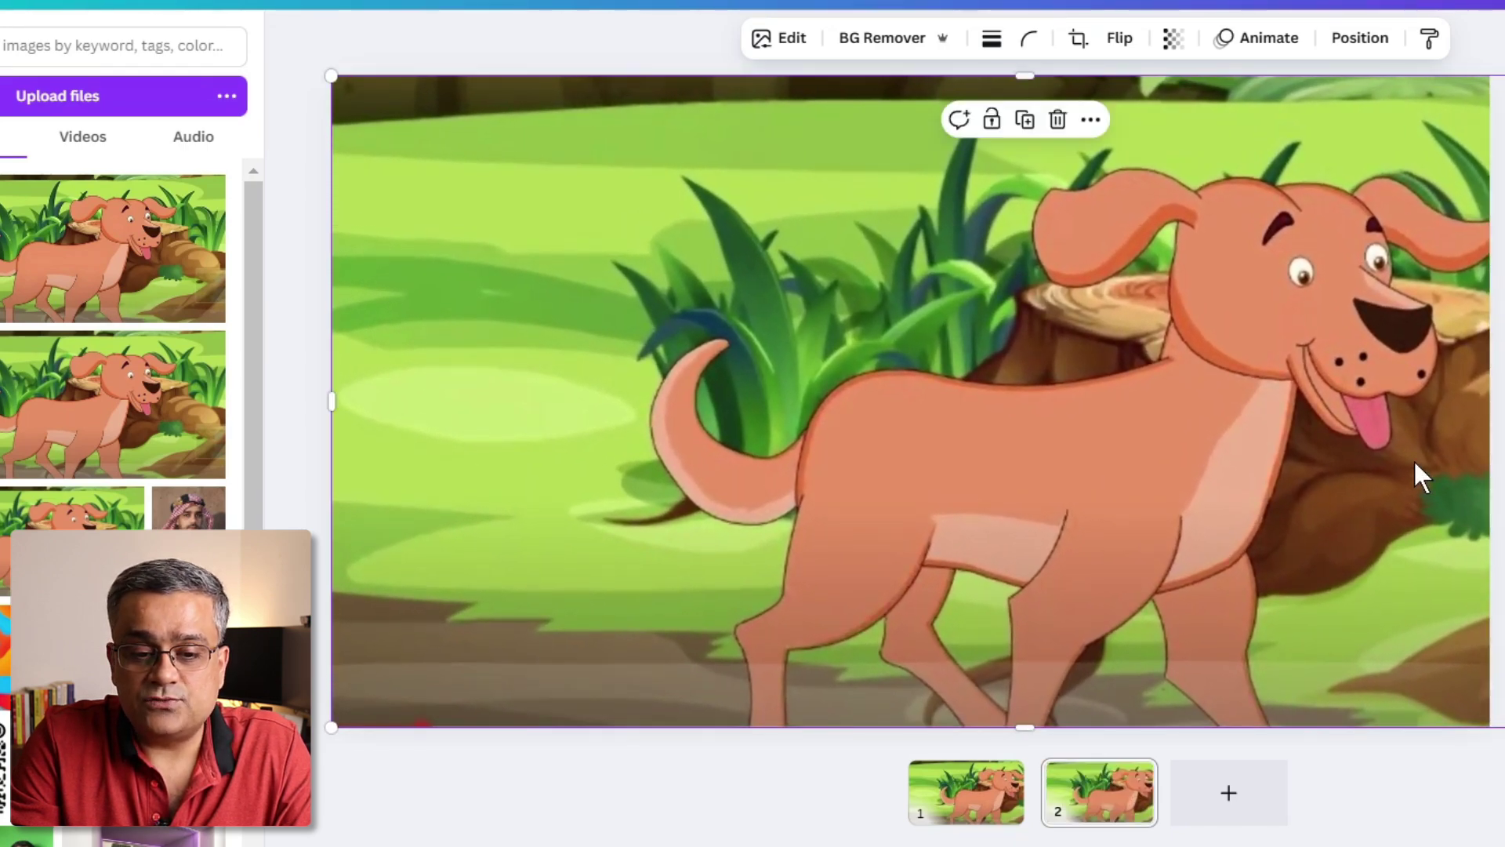
click(1084, 800)
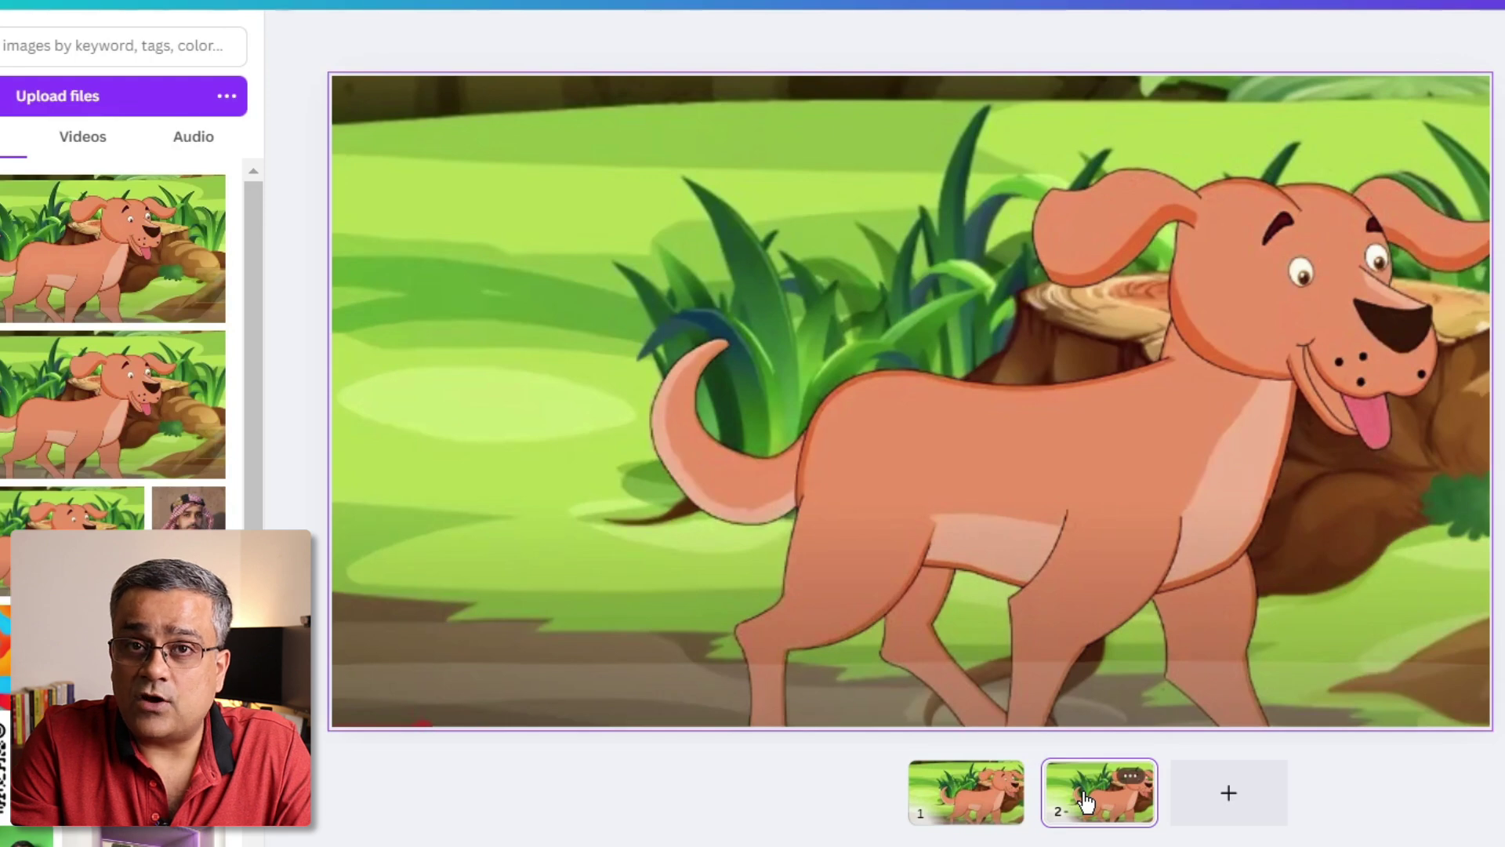
ctrl+scroll(1288, 307, up, 3)
ctrl+scroll(1287, 308, up, 3)
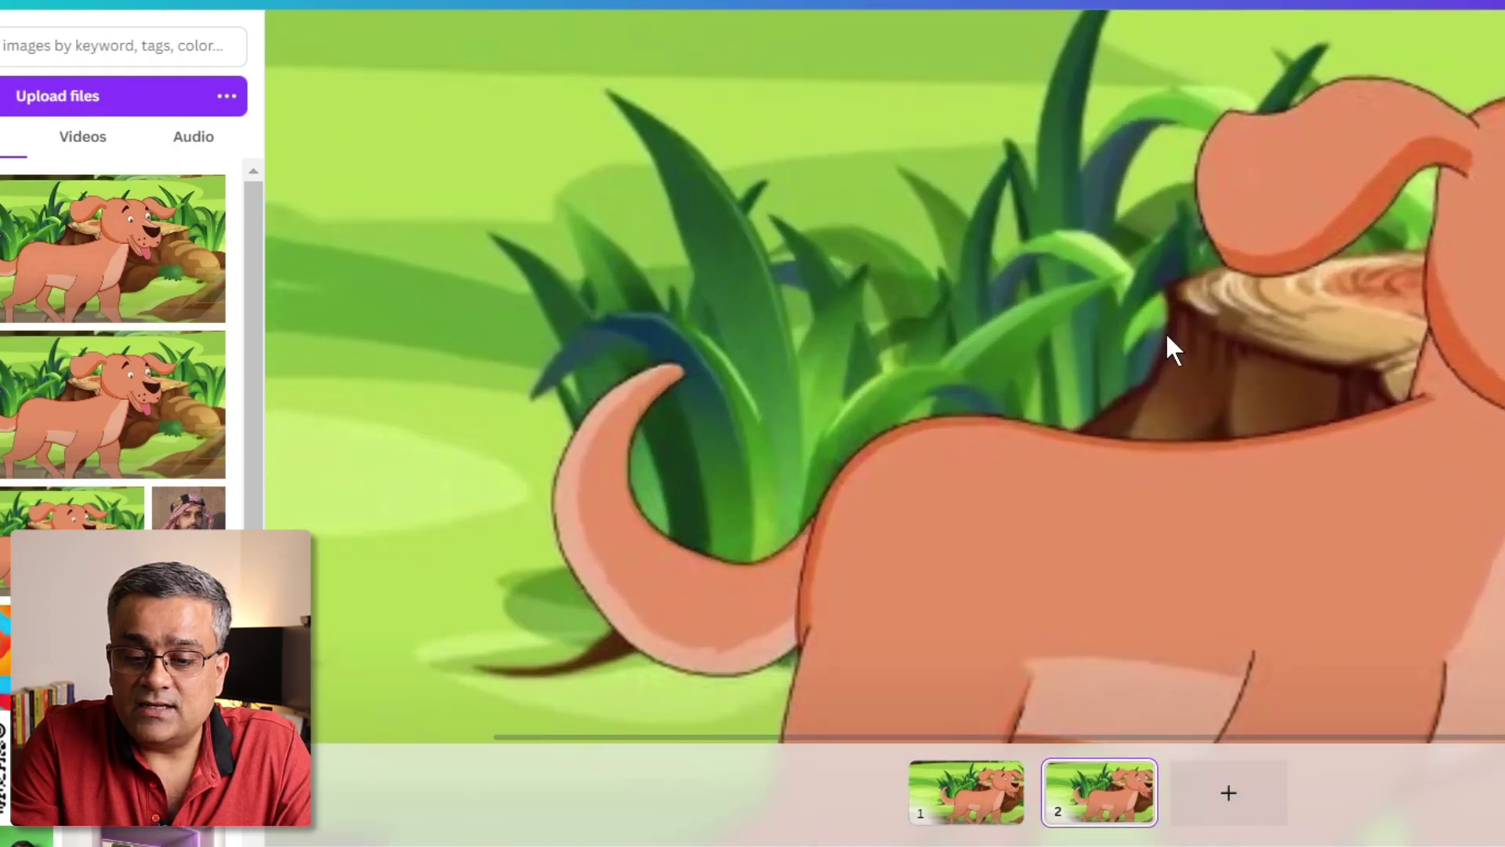
ctrl+scroll(1166, 330, down, 5)
click(980, 800)
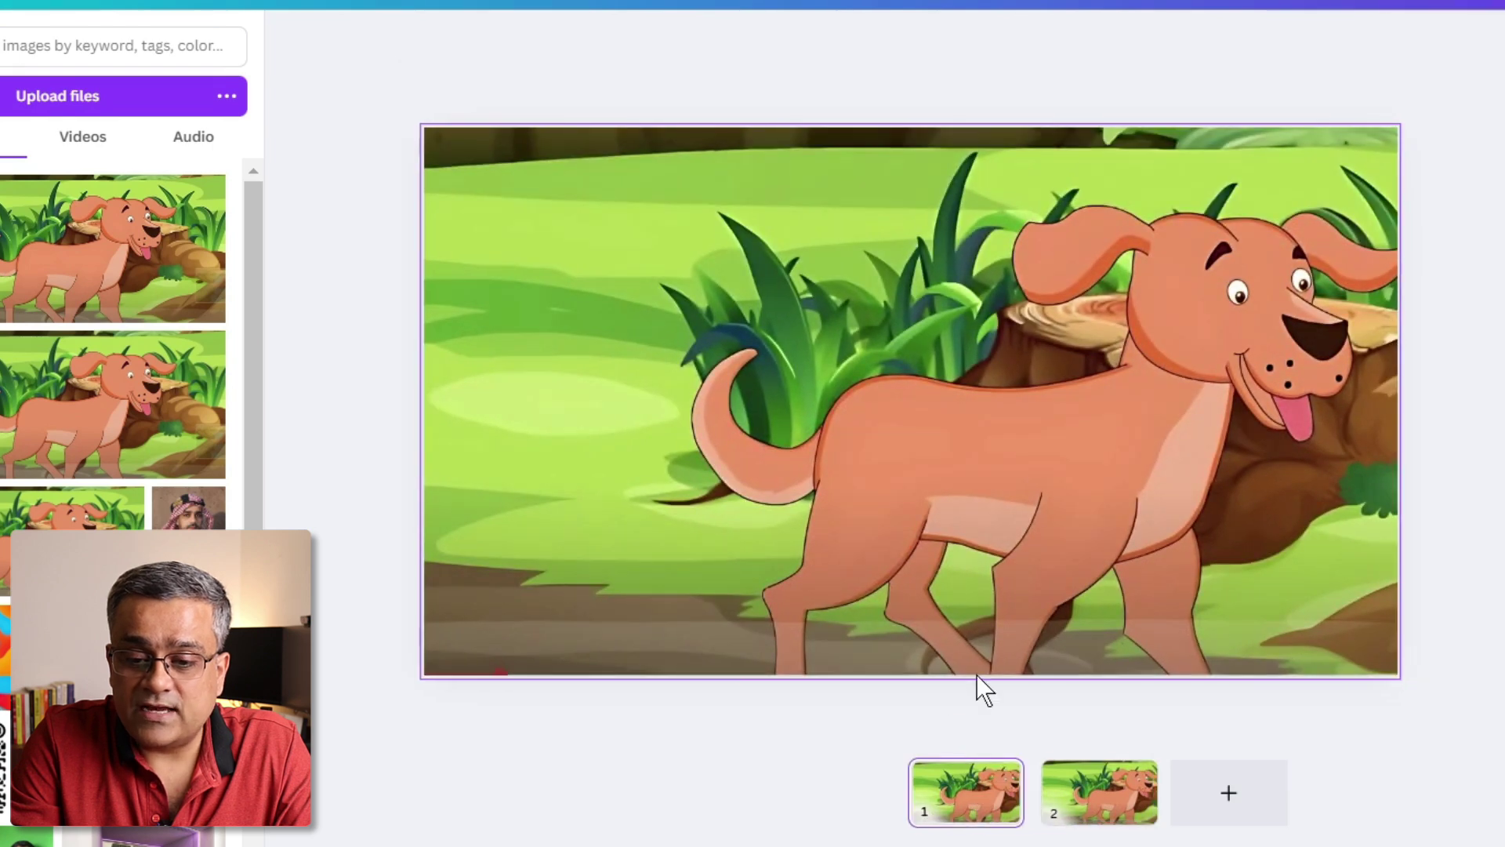
ctrl+scroll(1090, 200, up, 2)
ctrl+scroll(1089, 201, up, 2)
ctrl+scroll(1089, 235, up, 2)
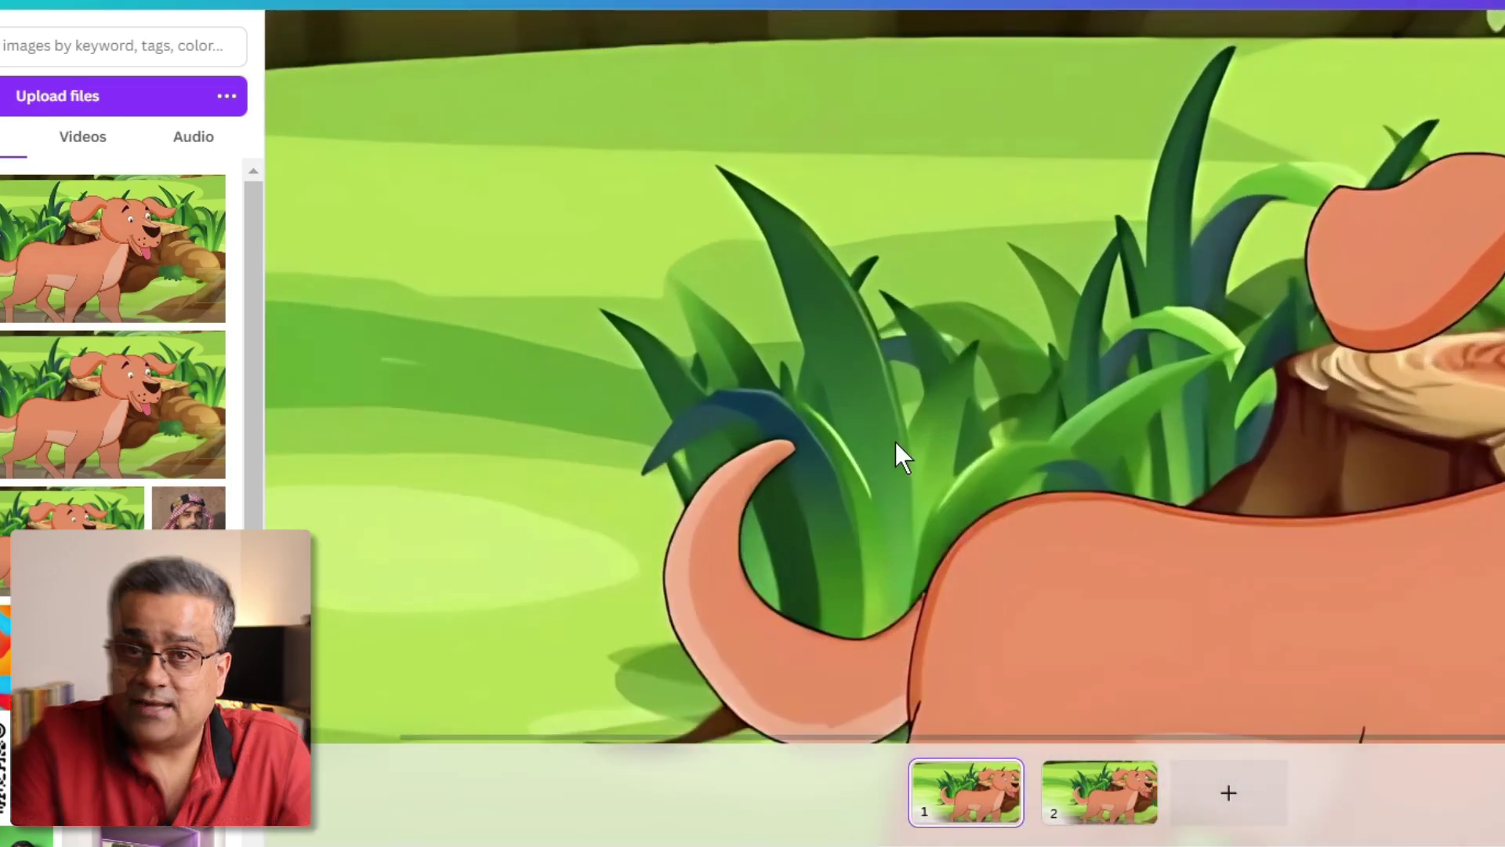
ctrl+scroll(895, 442, down, 5)
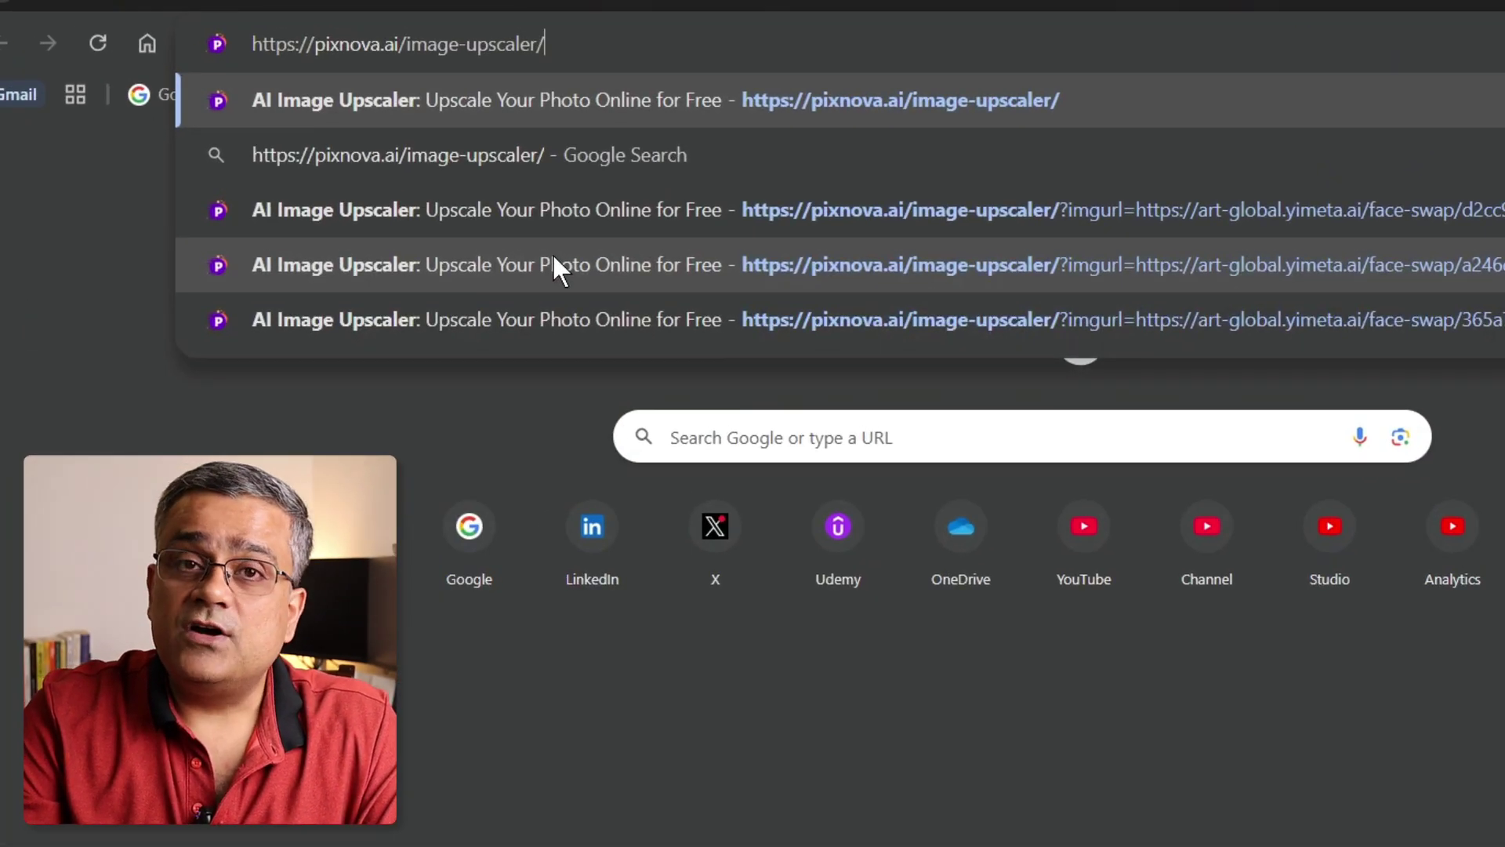
Load pixnova.ai/image-upscaler/ in Chrome.
key(Return)
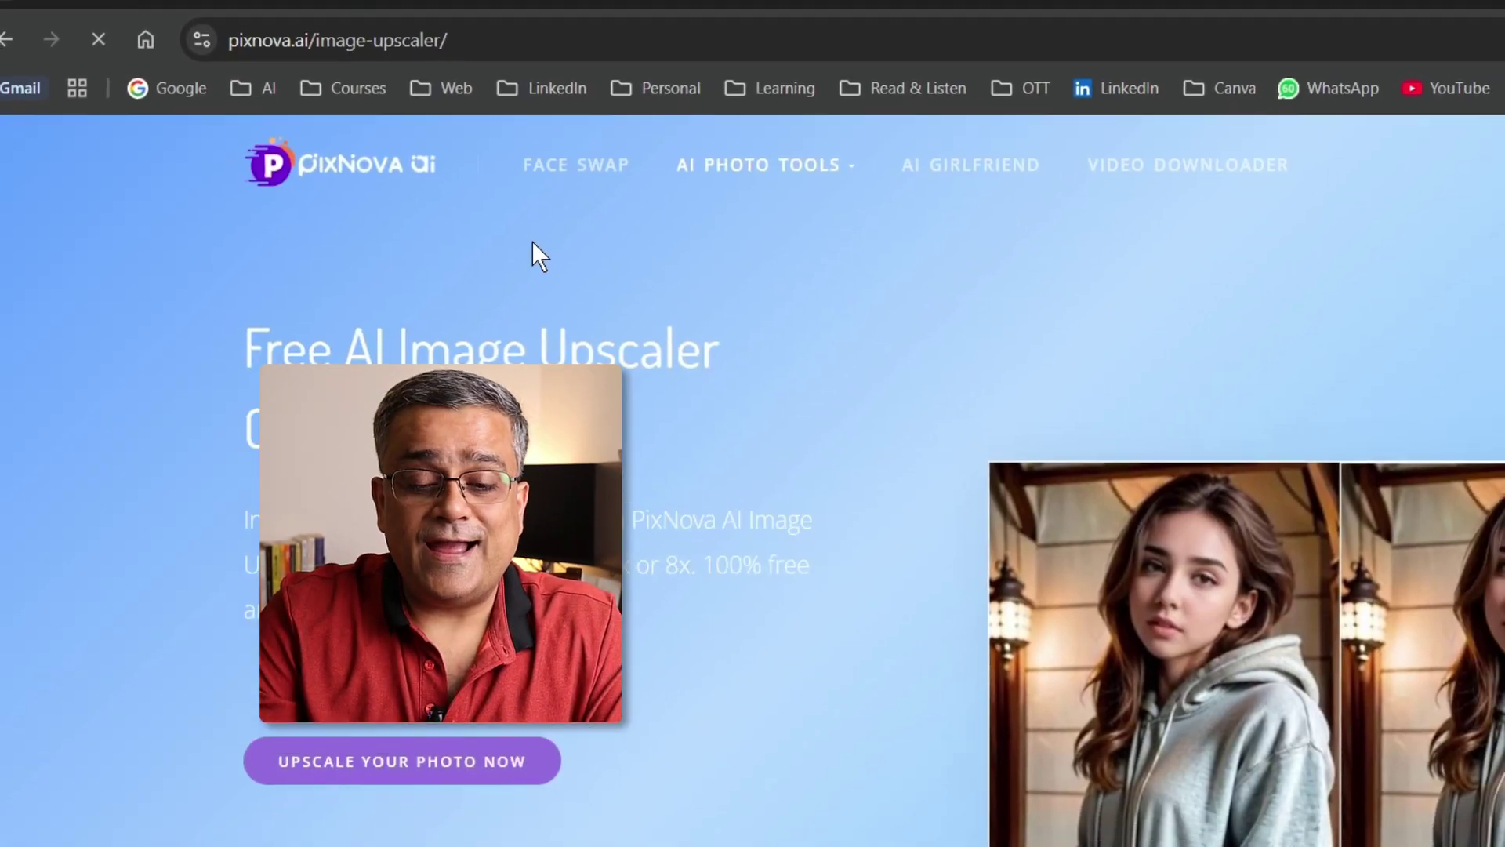
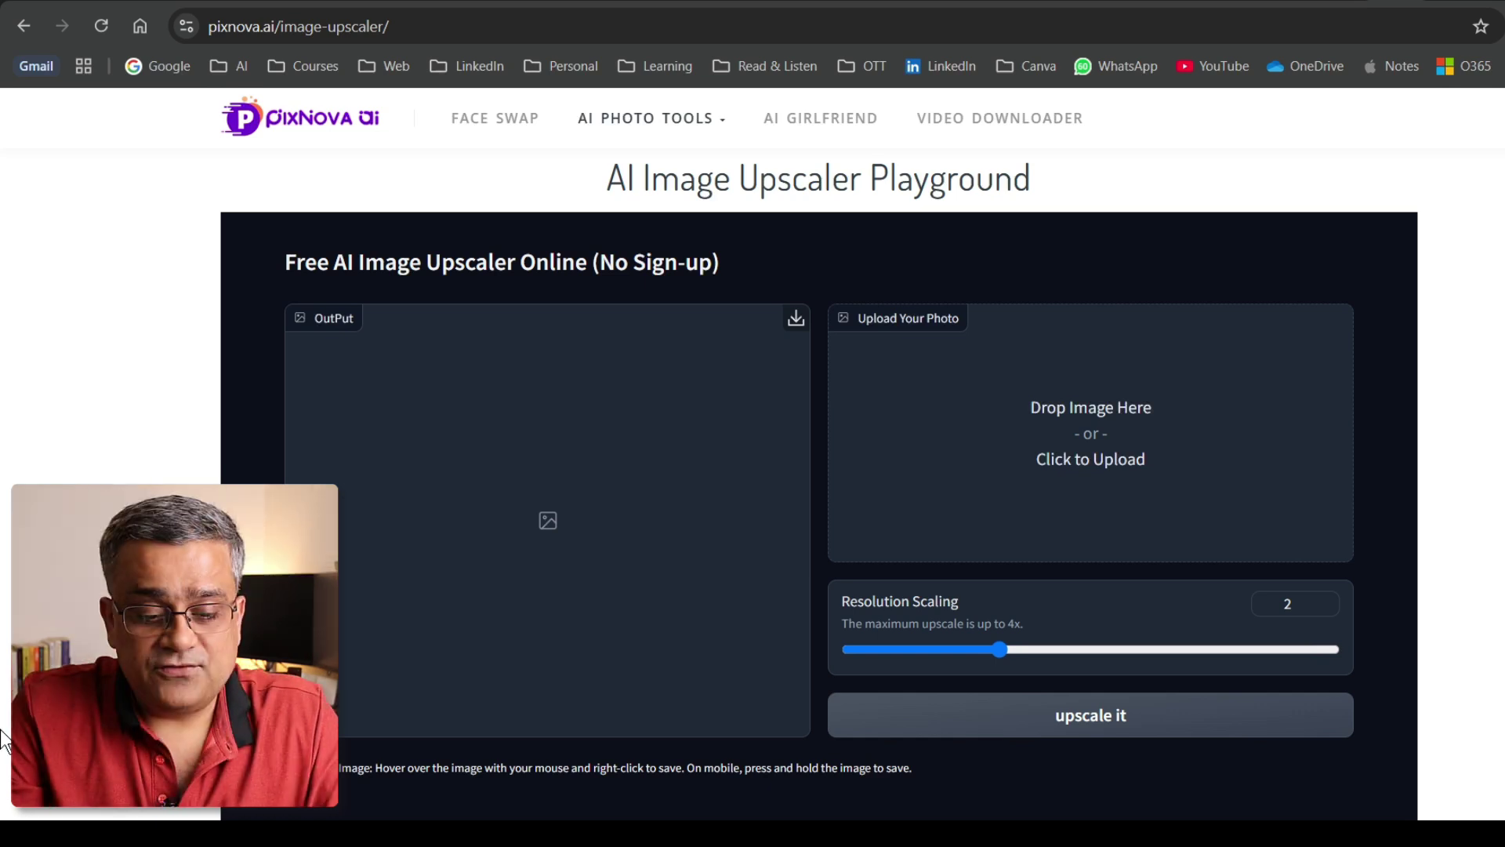
Drop the cartoon dog image into Upload Your Photo and set Resolution Scaling to 4x.
drag(1177, 354, 1035, 447)
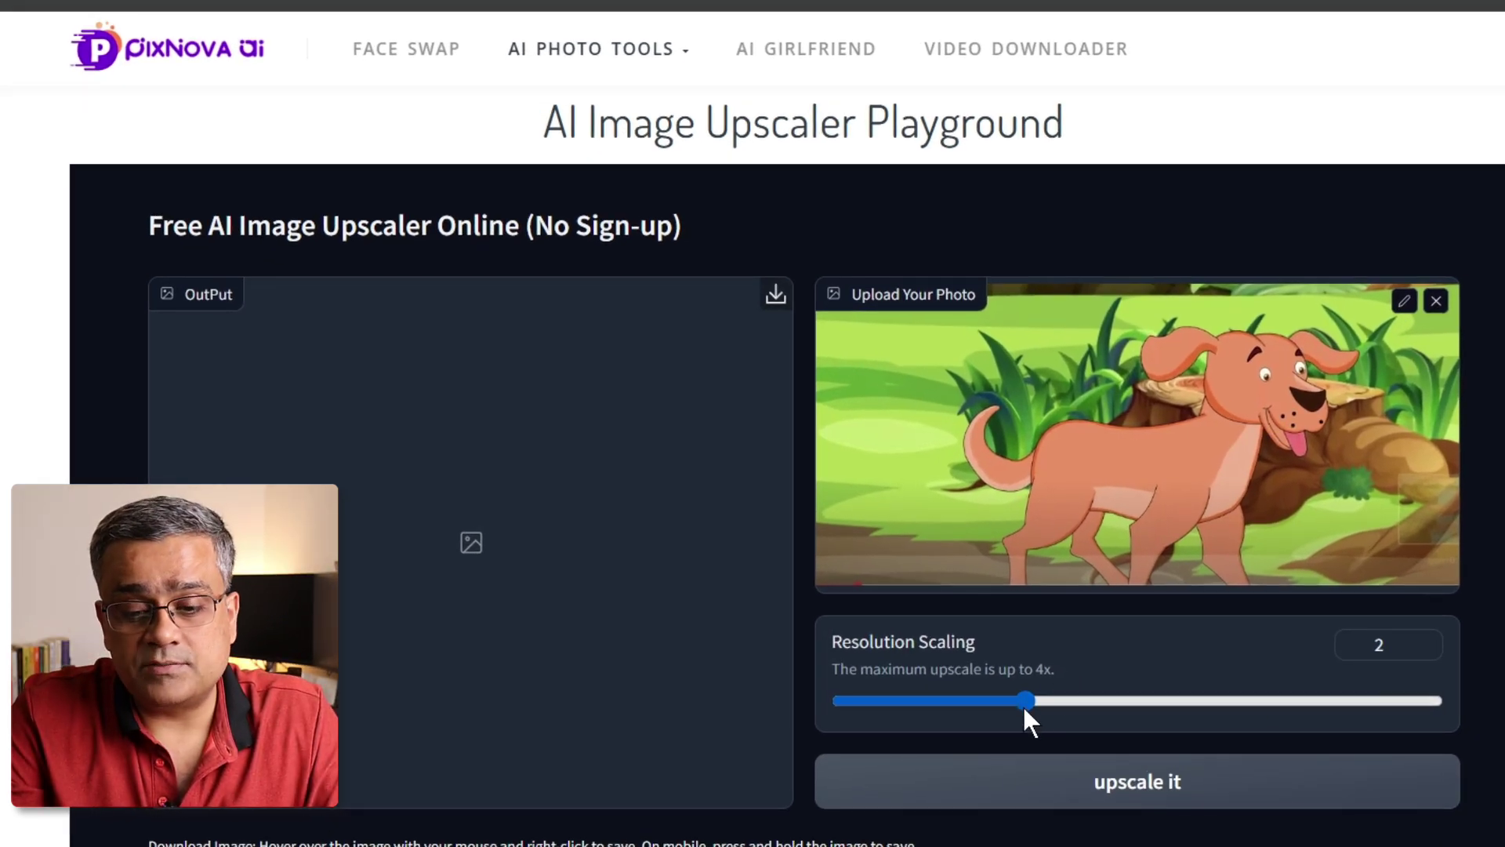
mouse_move(1025, 704)
mouse_down()
mouse_move(1227, 712)
mouse_move(1012, 727)
mouse_up()
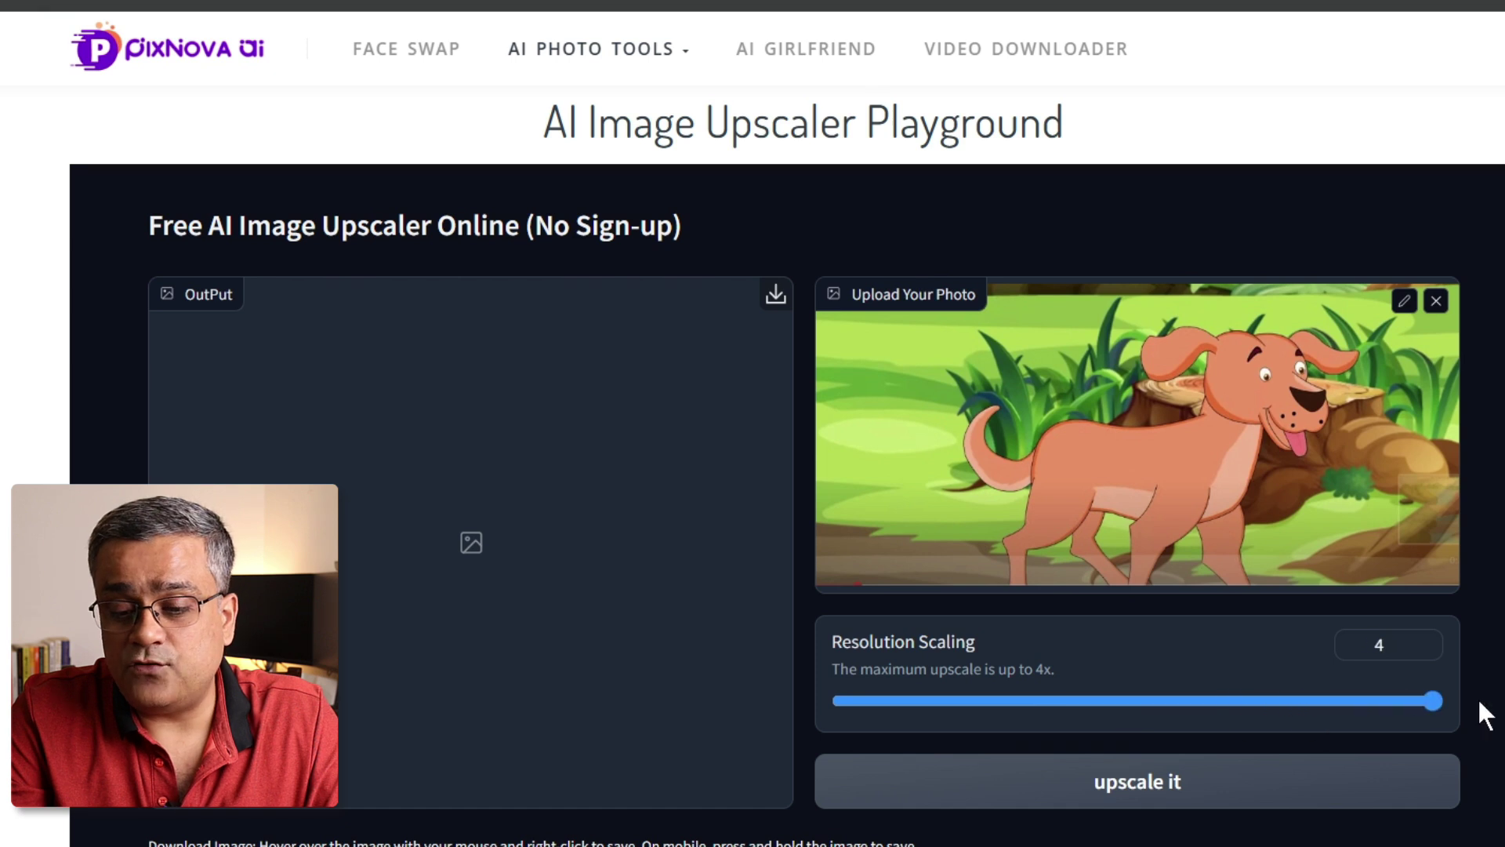
Run the 4x upscale, download the output as output (6).png, and open it.
click(1146, 786)
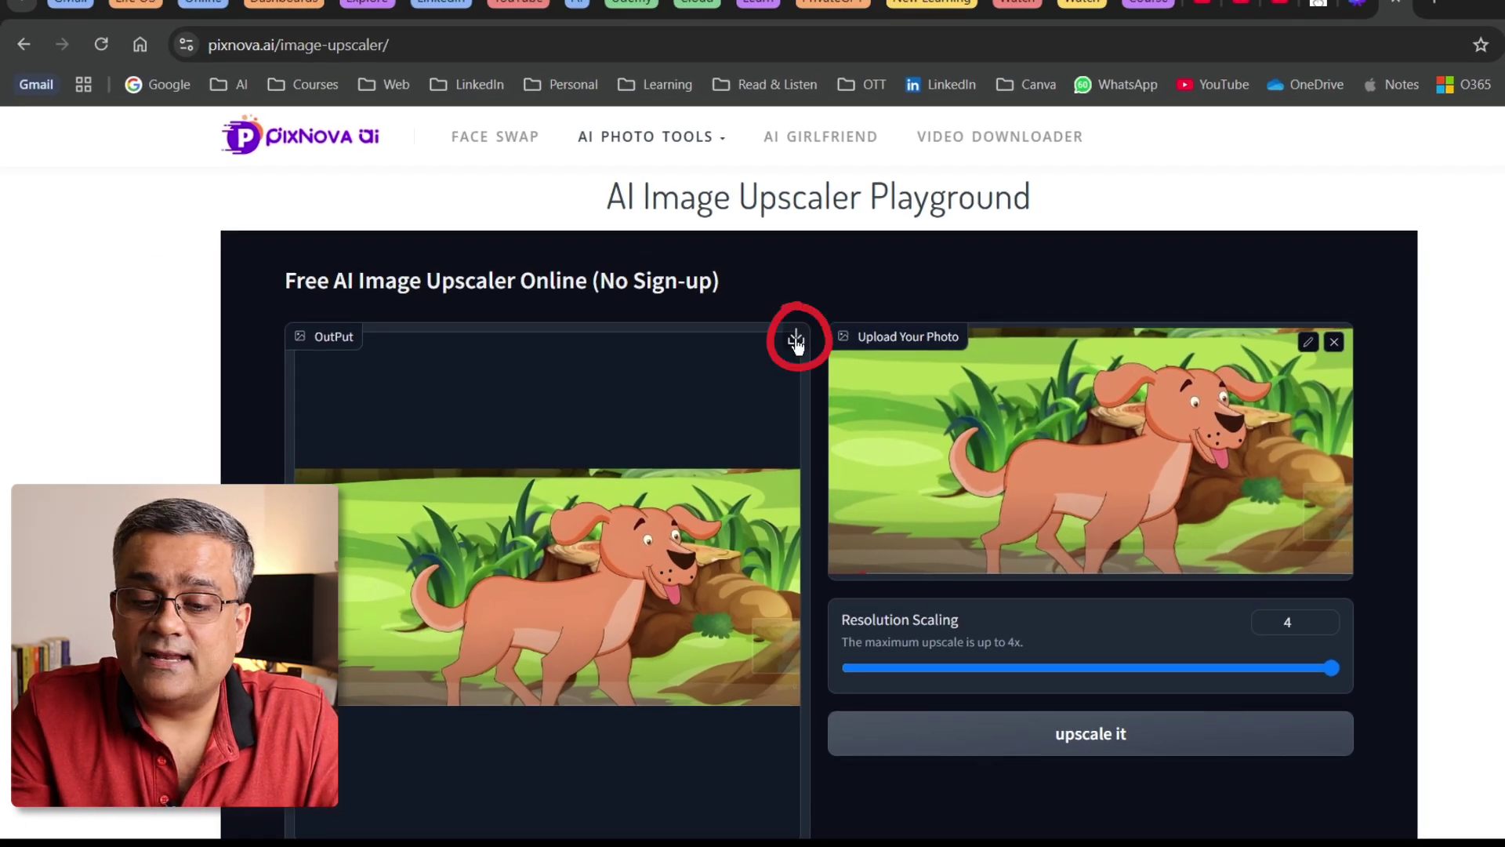
click(796, 342)
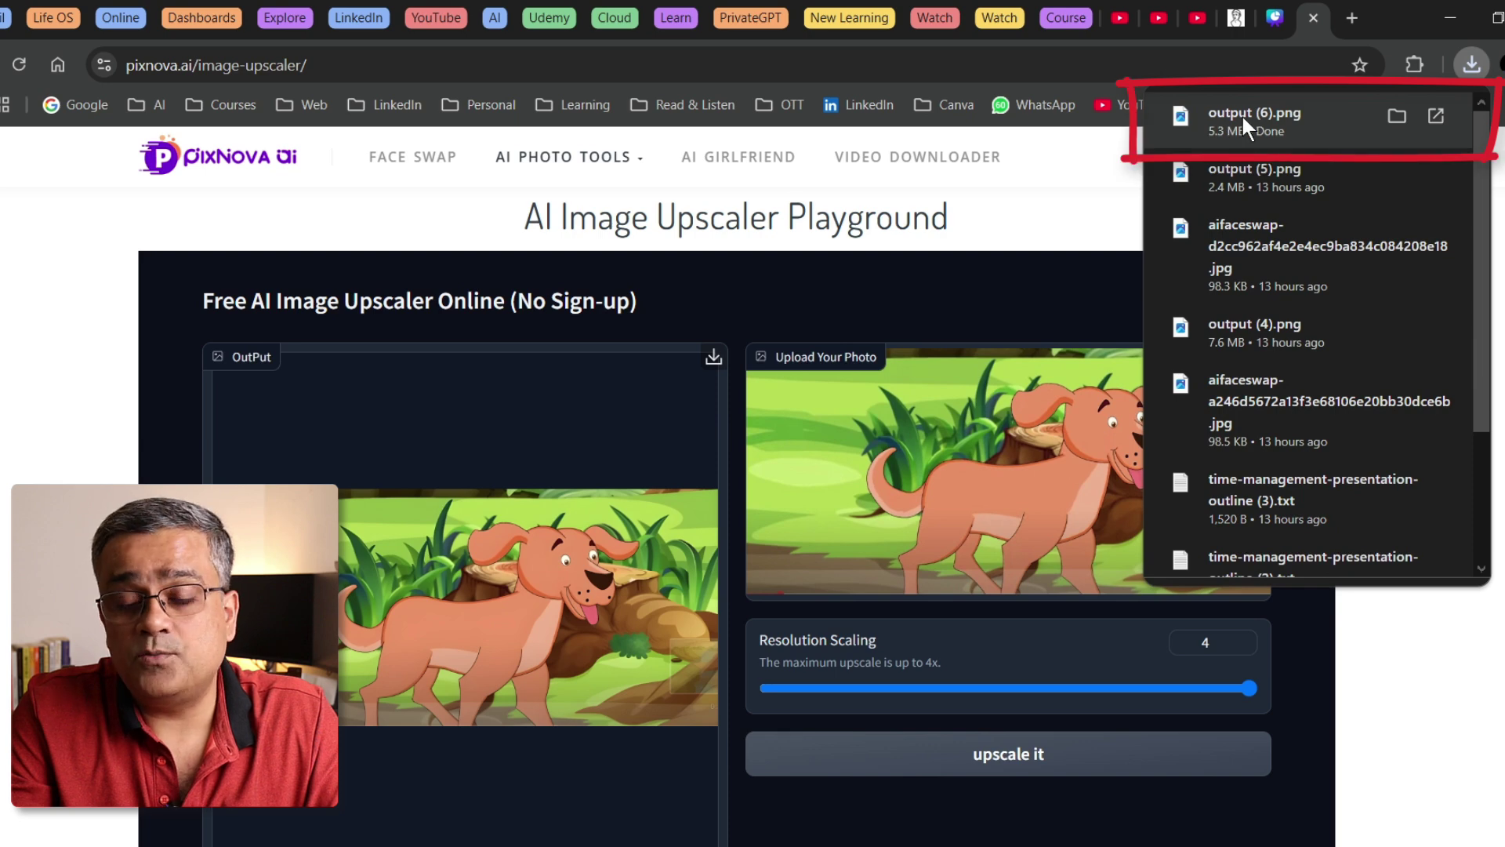
click(1222, 124)
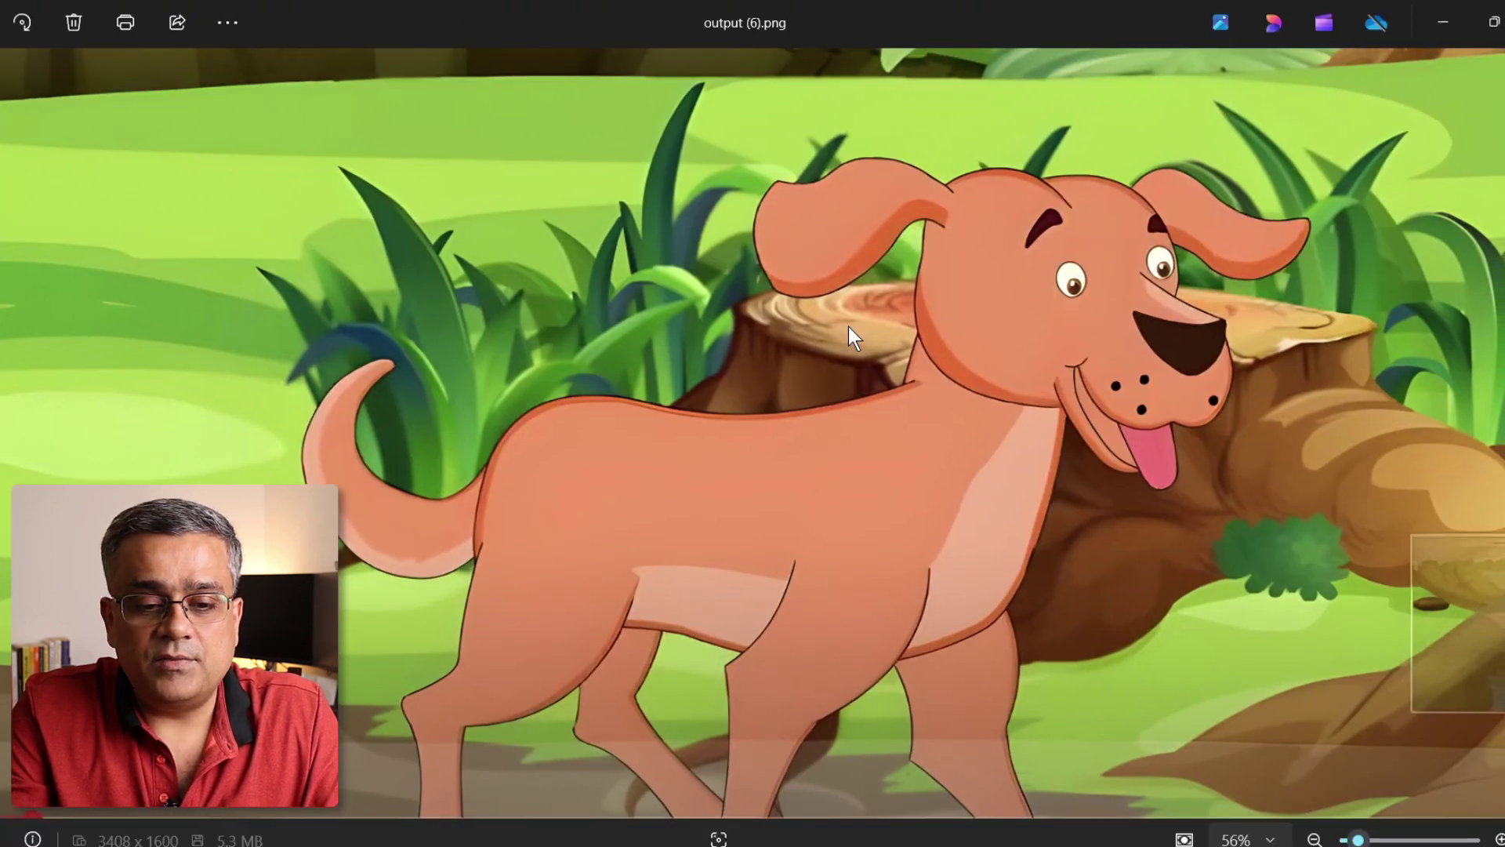
scroll(848, 326, up, 2)
scroll(823, 329, up, 2)
scroll(777, 332, up, 2)
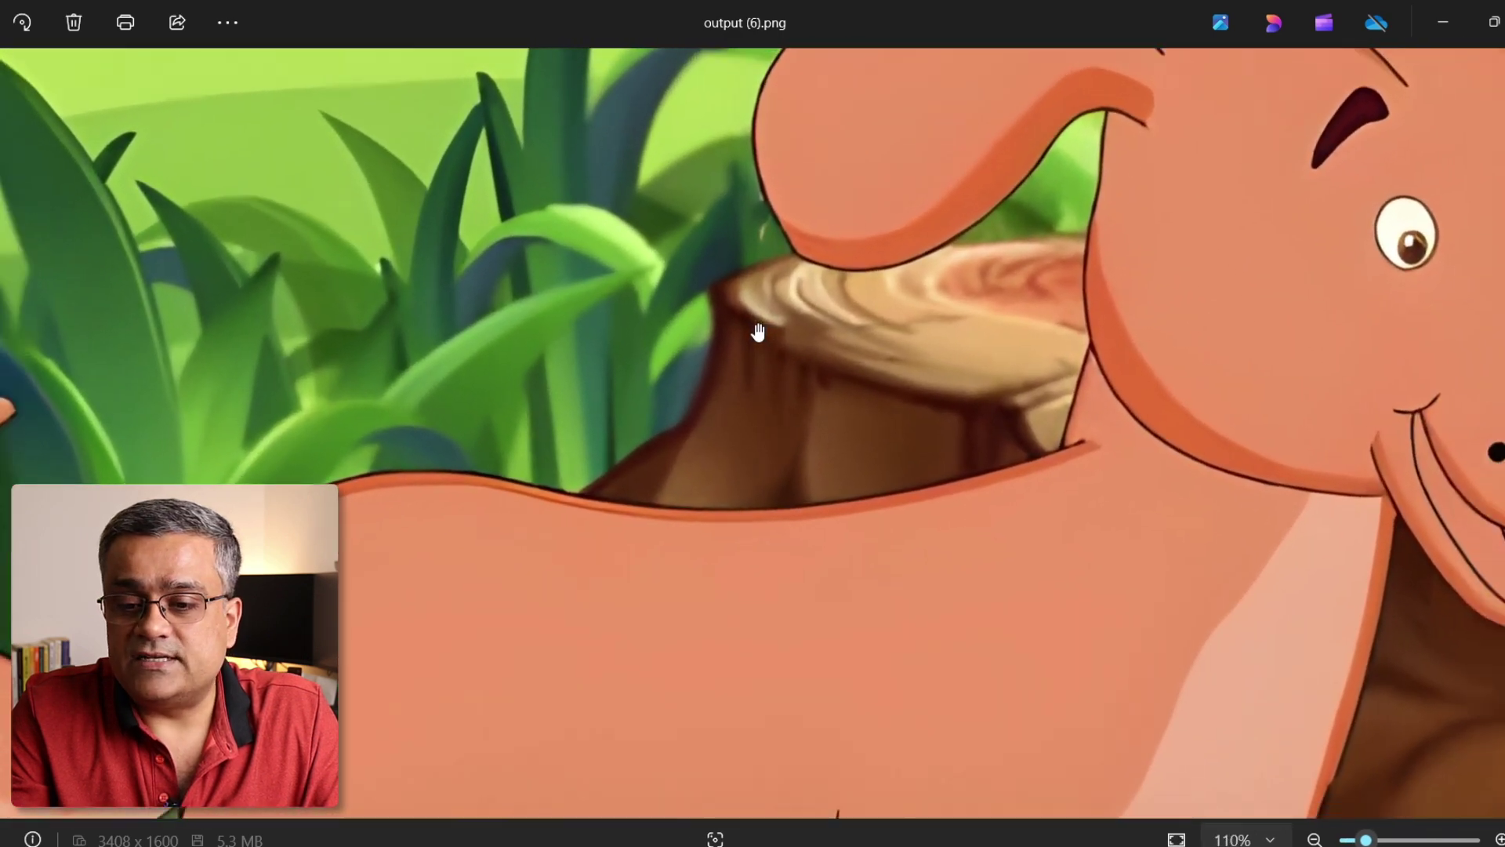
scroll(755, 330, down, 1)
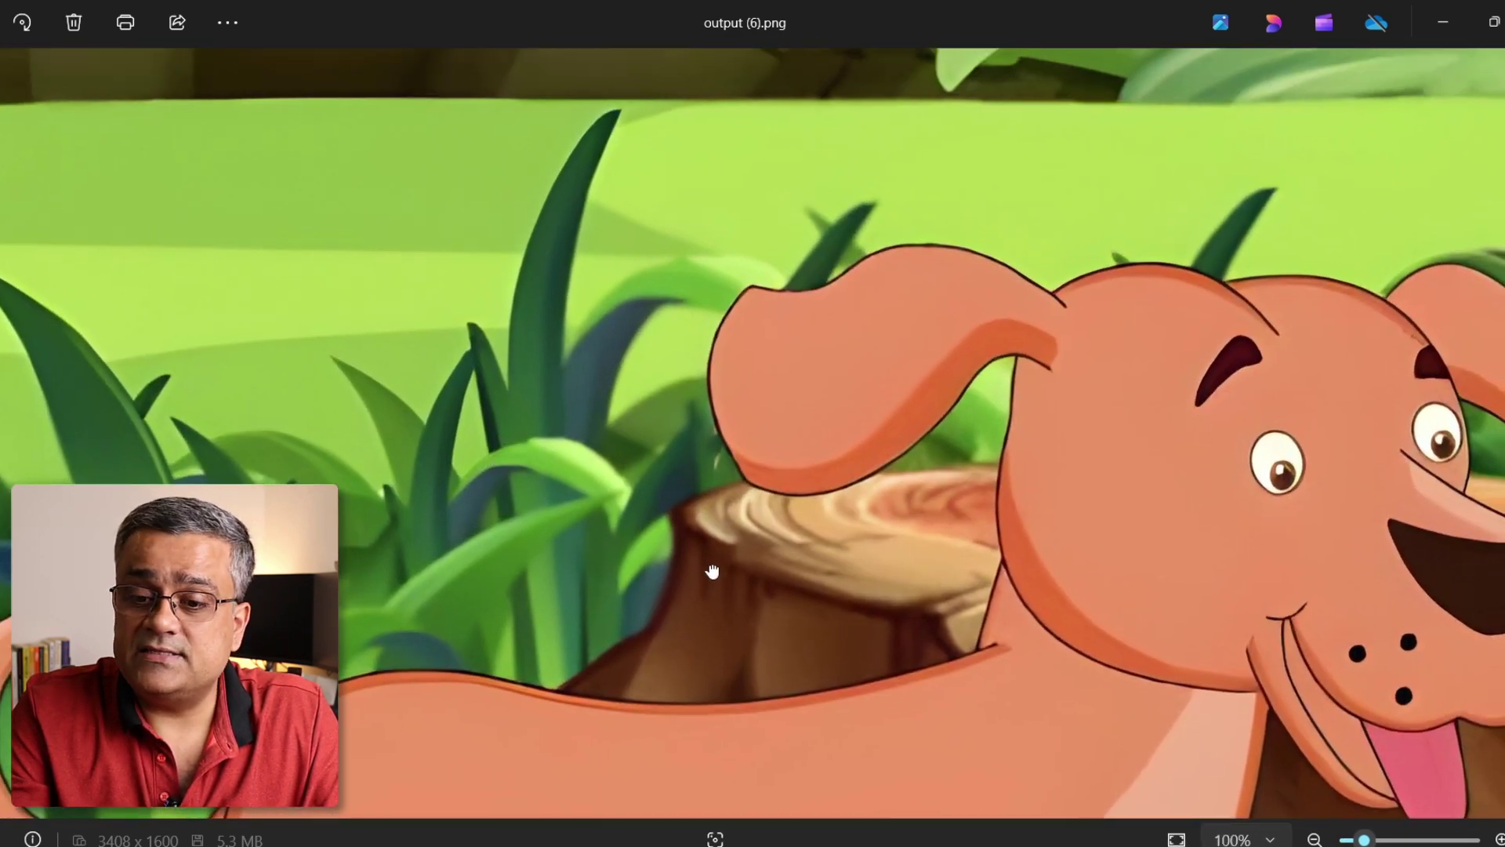